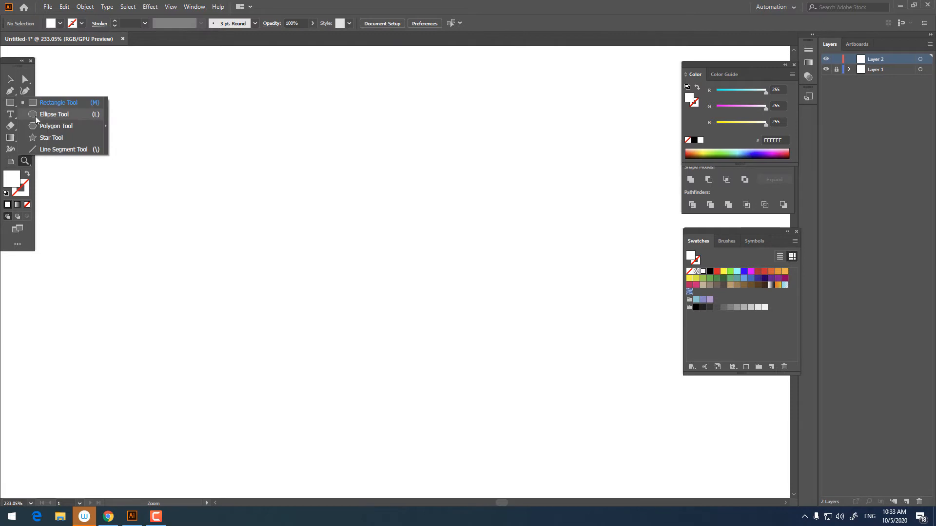
- Draw a circle about 175 pt in diameter and fill it with red ED3A3A
mouse_move(247, 124)
left_mouse_down()
mouse_move(445, 271)
mouse_move(470, 347)
left_mouse_up()
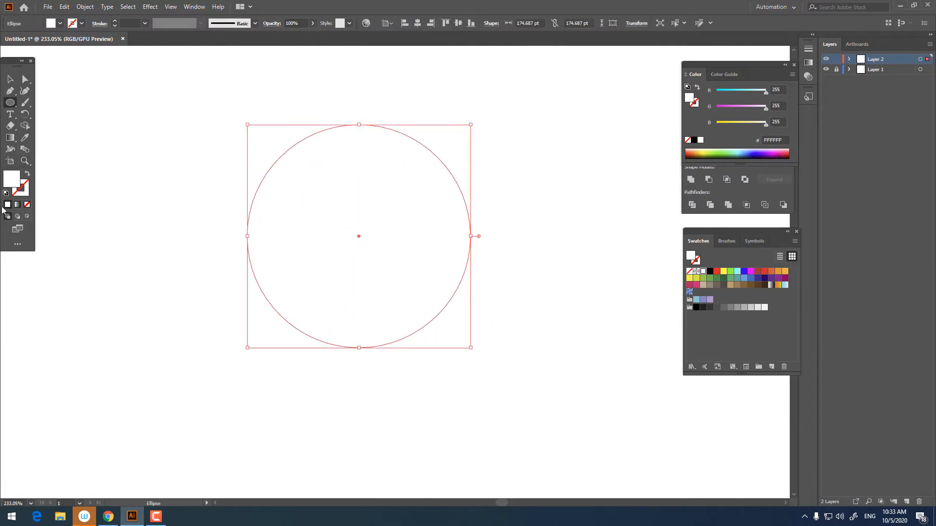
double_click(7, 179)
left_click(417, 171)
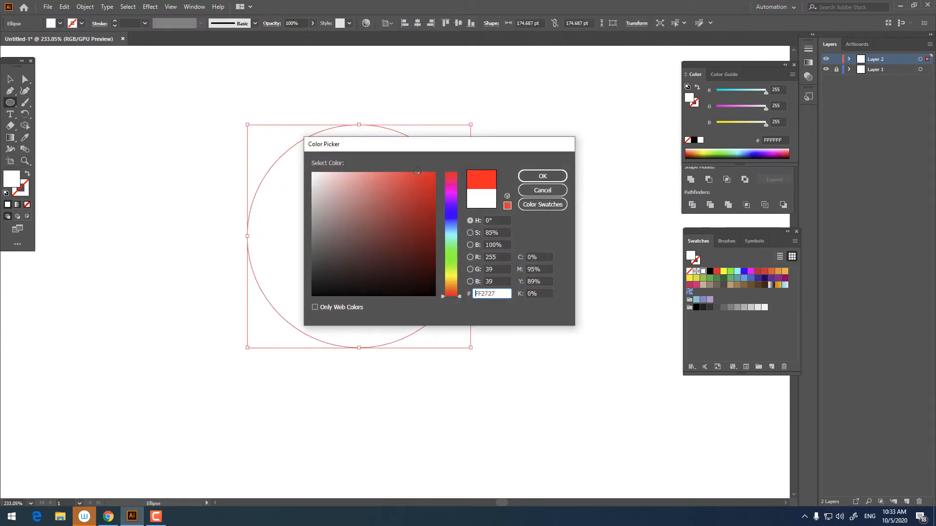
left_click(541, 176)
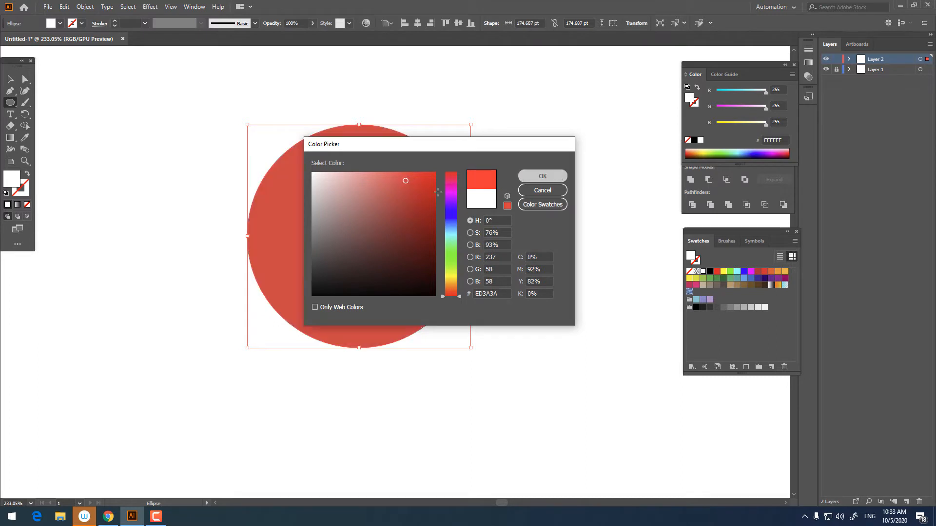
- Center the red circle on the artboard
left_click(18, 80)
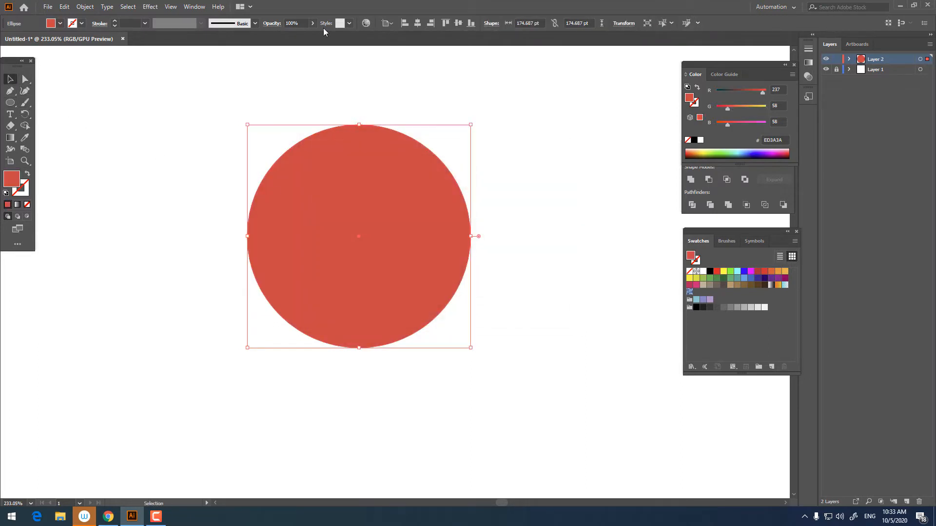
left_click(428, 23)
left_click(459, 73)
- Draw a rectangle about 188 by 39 pt across the circle's lower edge and center it horizontally with the circle
scroll(459, 74, "up", 4)
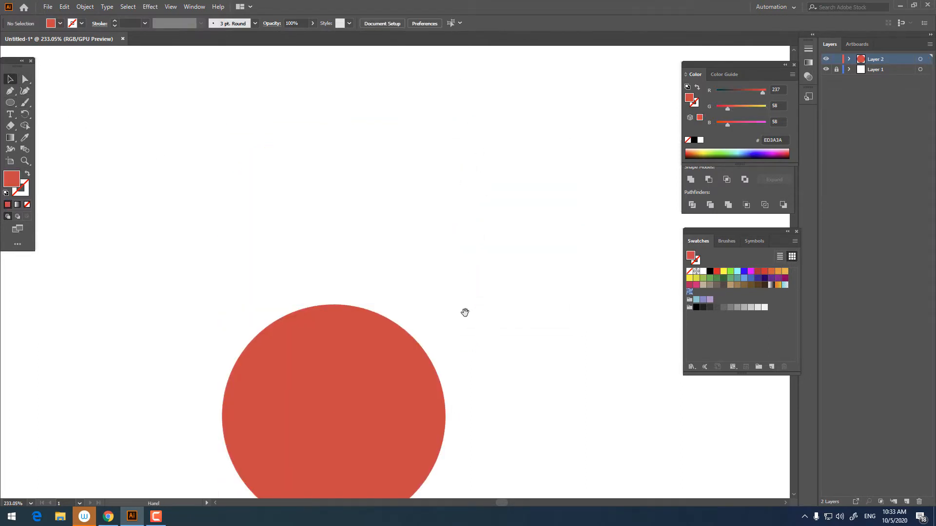
scroll(464, 313, "down", 4)
left_click(14, 109)
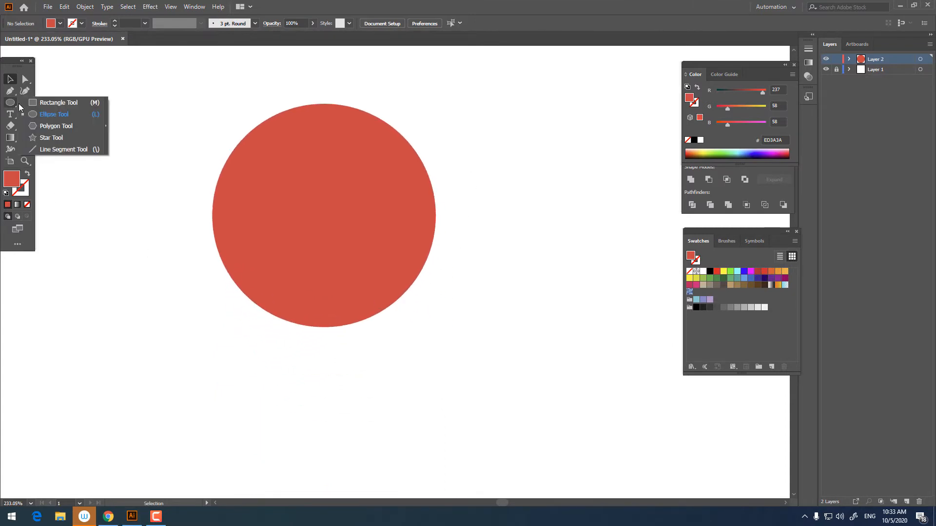
left_click(49, 102)
left_click_drag(239, 304, 479, 354)
left_click(9, 79)
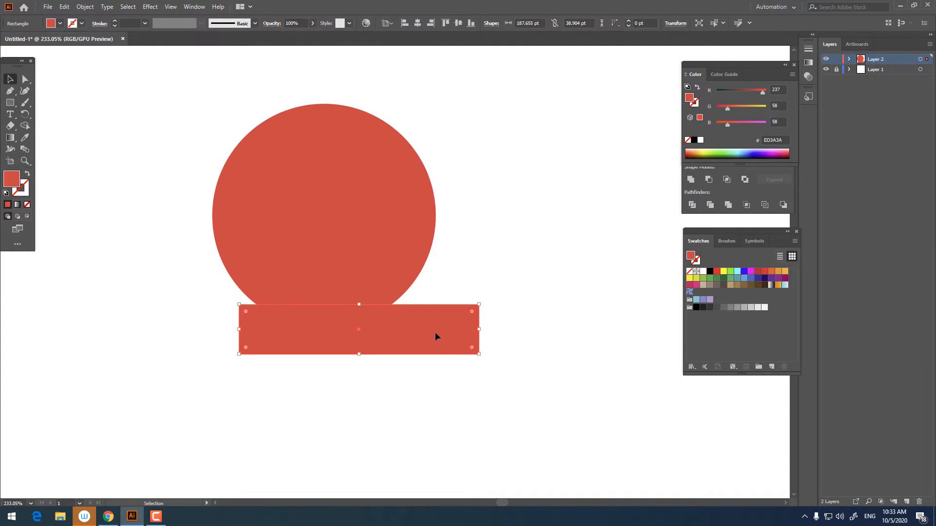
left_click_drag(434, 332, 411, 320)
key("ctrl+a")
left_click(417, 23)
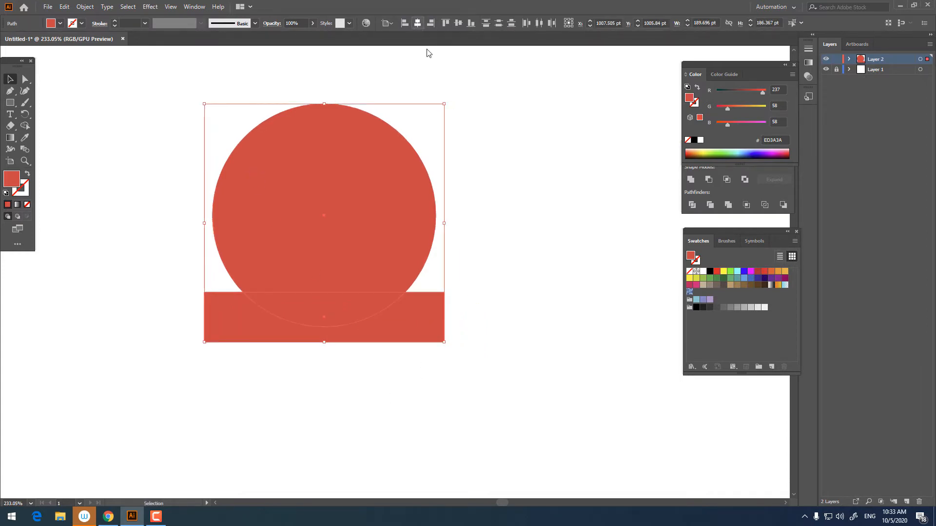
- Divide the overlapping circle and rectangle, ungroup the pieces, and delete those below the cut to give the circle a flat bottom
right_click(336, 295)
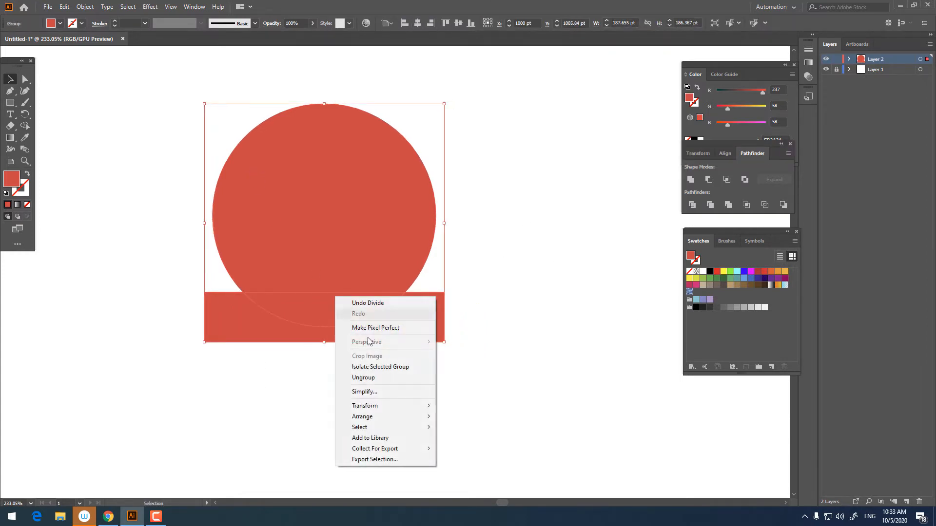
left_click(382, 376)
left_click(314, 301)
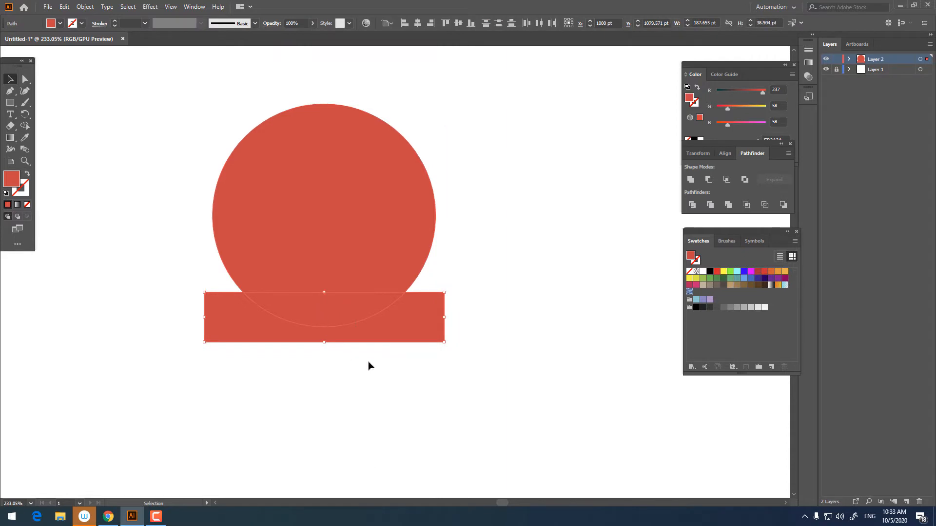
key("Delete")
- Draw a vertical rectangle about 40 by 127 pt below the circle as a handle and fill it with tan D89A77
left_click_drag(370, 388, 358, 369)
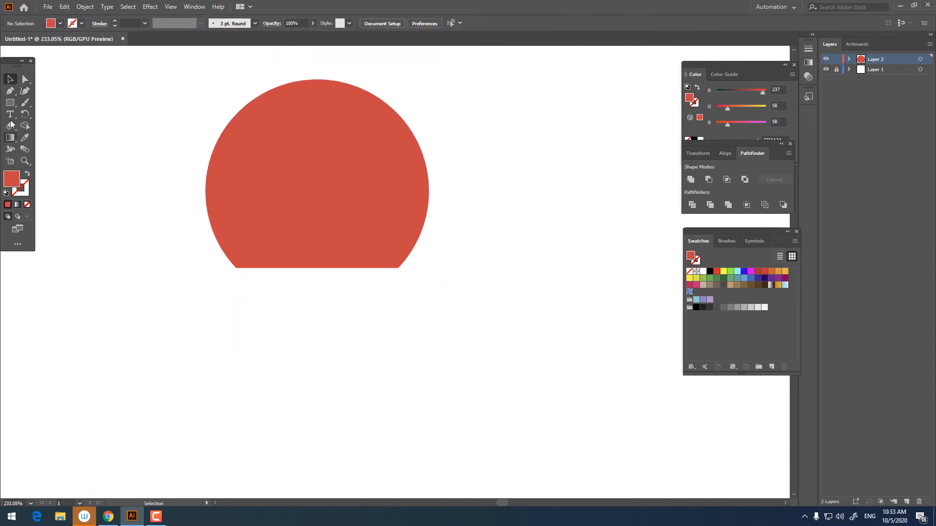
left_click_drag(297, 281, 347, 443)
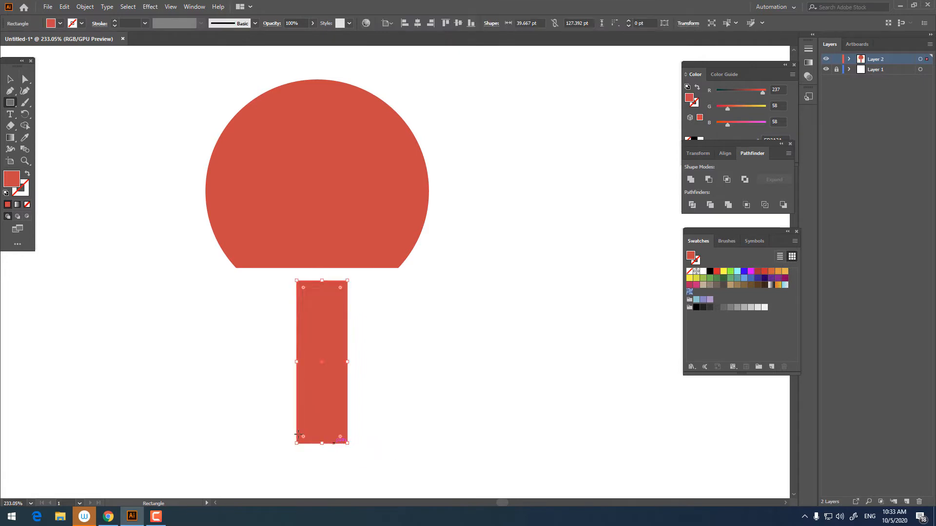
double_click(9, 182)
left_click_drag(458, 267, 458, 291)
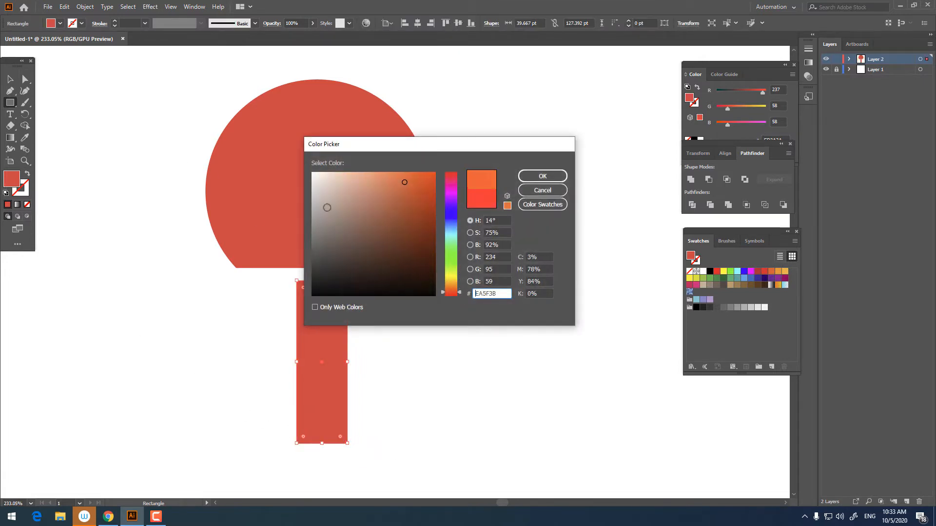
mouse_move(327, 207)
left_mouse_down()
mouse_move(341, 192)
mouse_move(367, 195)
left_mouse_up()
left_click_drag(452, 293, 455, 292)
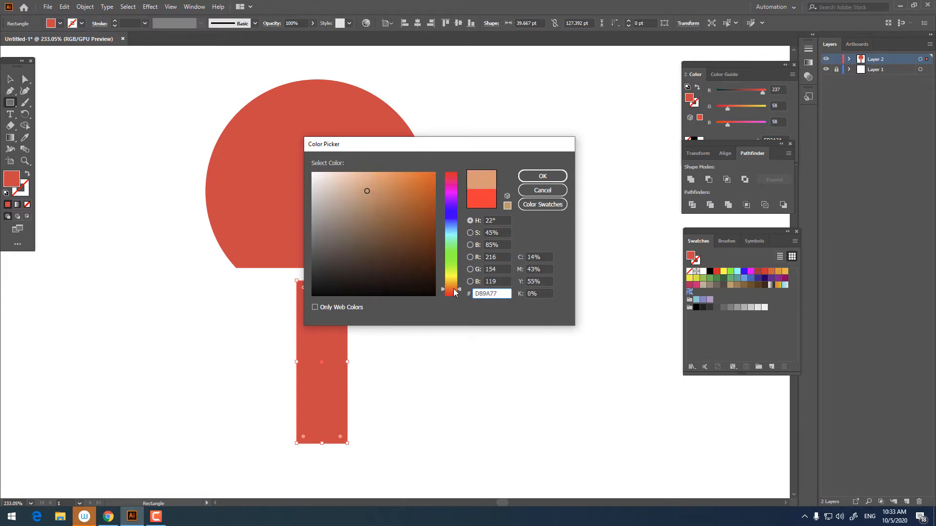
left_click(543, 176)
- Center the tan handle horizontally with the red paddle head
key("v")
left_click(333, 205, "shift")
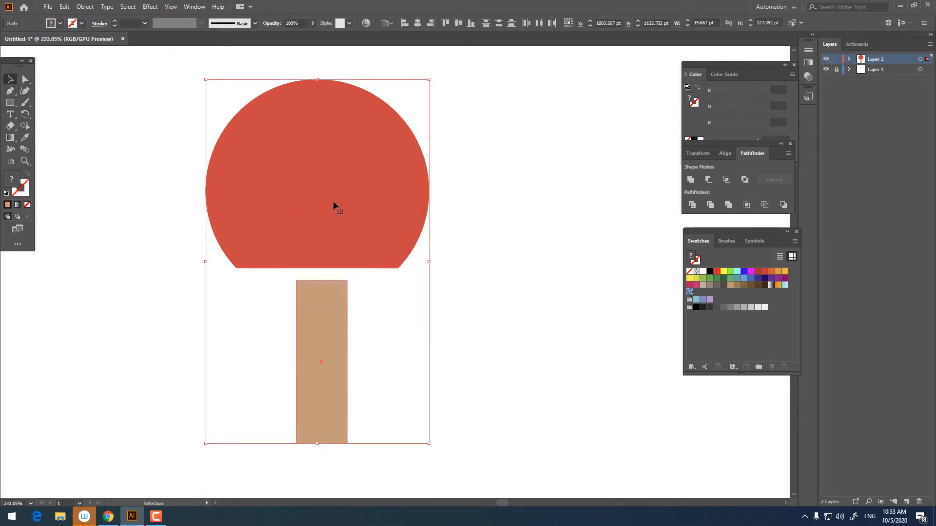
left_click(417, 23)
left_click(492, 250)
- Draw a tan rectangle about 126 by 37 pt directly below the paddle head, spanning its flat edge
key("z")
left_click_drag(281, 300, 301, 313)
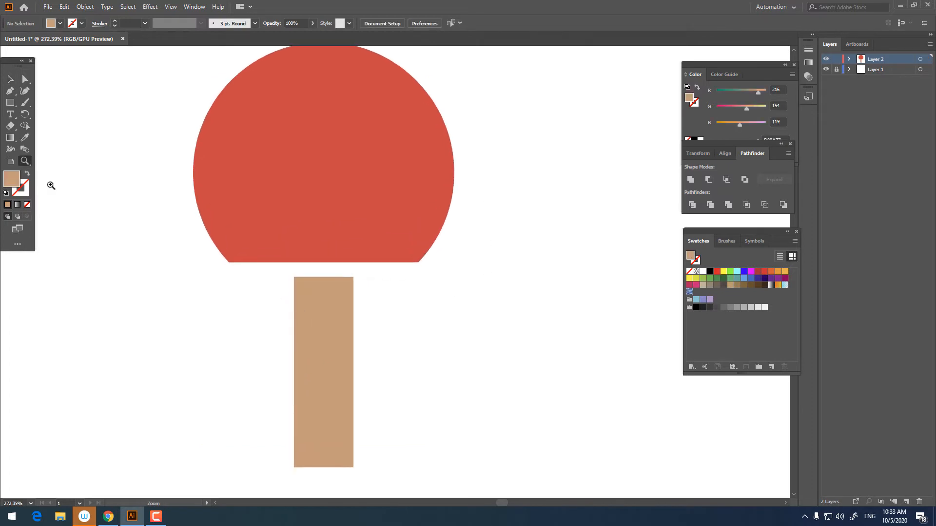
left_click(12, 105)
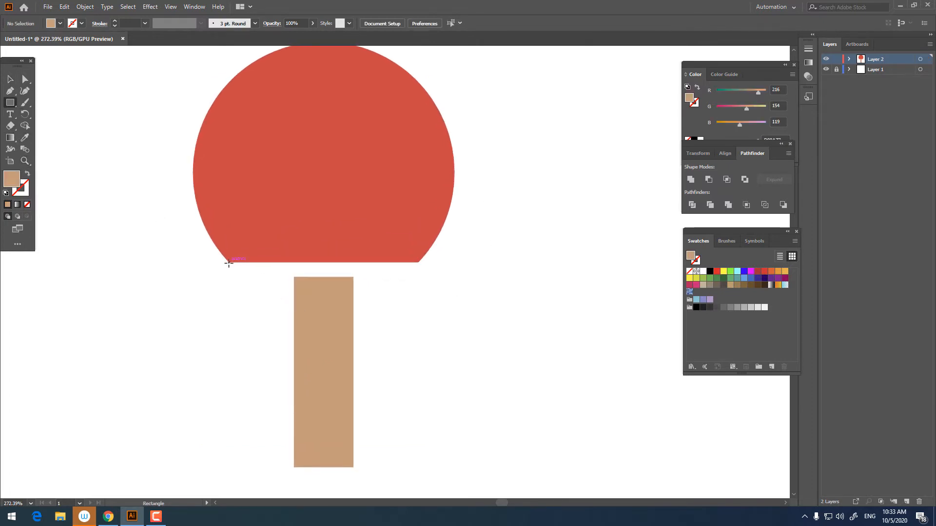
left_click_drag(228, 262, 417, 318)
- Narrow the rectangle below the paddle head to the handle's width of about 40 pt
key("z")
left_click_drag(352, 271, 408, 299)
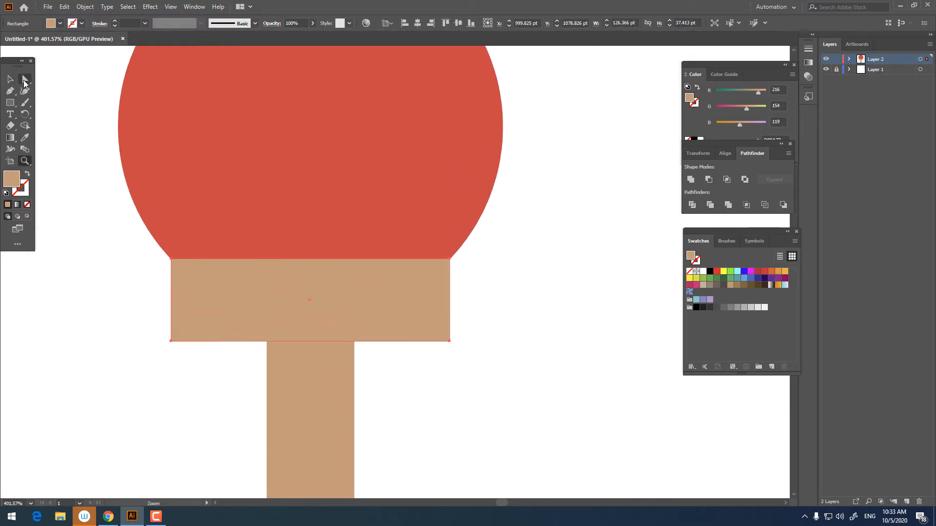
left_click(10, 80)
left_click_drag(455, 299, 355, 358)
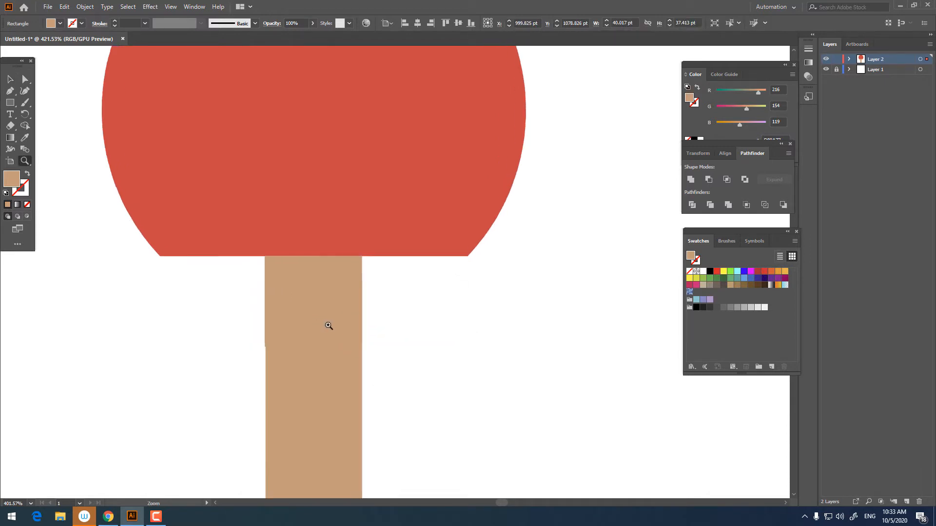
key("z")
left_click_drag(278, 288, 360, 293)
left_click(10, 79)
left_click_drag(258, 309, 263, 395)
- Move the connecting rectangle's two upper corner points out to the ends of the paddle head's flat edge to form a tapered neck
scroll(328, 355, "up", 1)
scroll(328, 355, "left", 1)
left_click(25, 79)
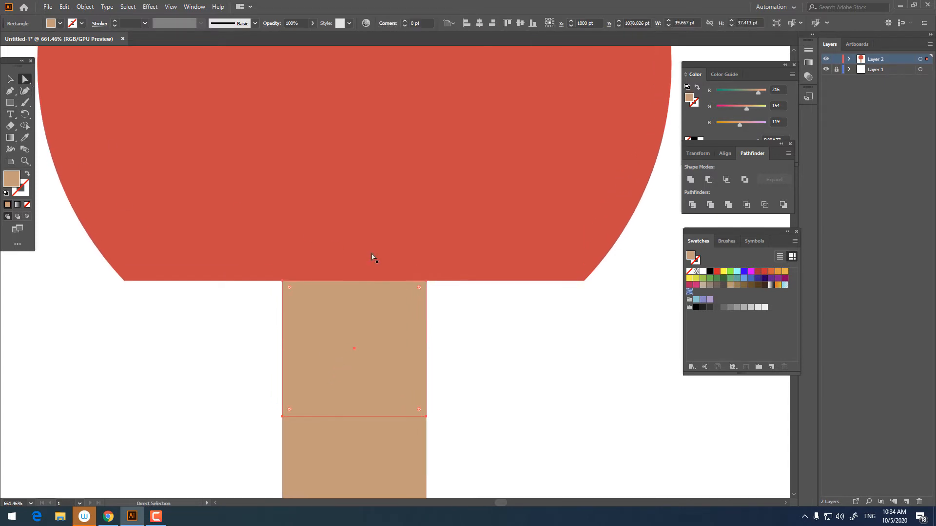
left_click_drag(426, 281, 583, 281)
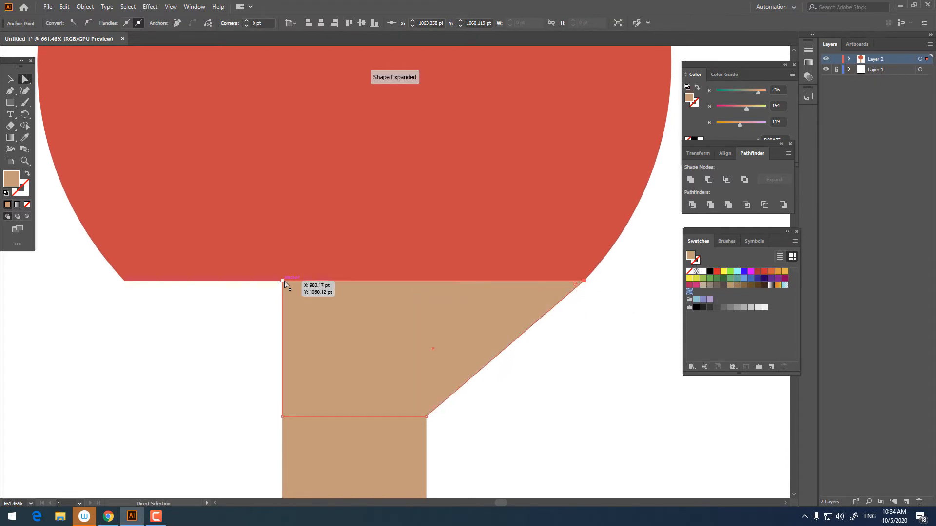
left_click_drag(283, 282, 126, 283)
left_click(172, 370)
- Unite the tapered neck and the handle into a single shape
key("z")
left_click_drag(293, 337, 126, 337)
left_click_drag(212, 309, 174, 303)
left_click_drag(253, 331, 302, 288)
left_click_drag(303, 280, 390, 351)
left_click(10, 81)
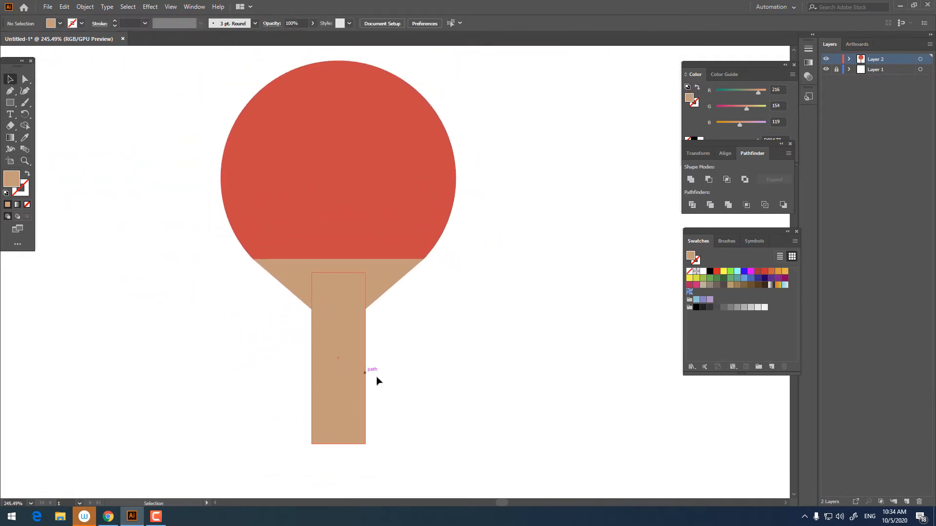
left_click(334, 371)
left_click(310, 296, "shift")
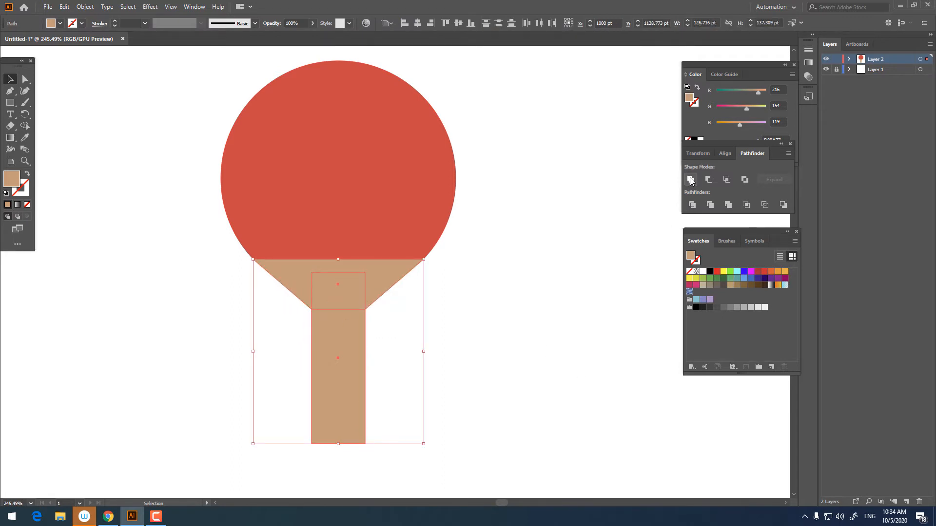
left_click(690, 180)
- Round the two inner corners where the tapered neck meets the handle
left_click(25, 79)
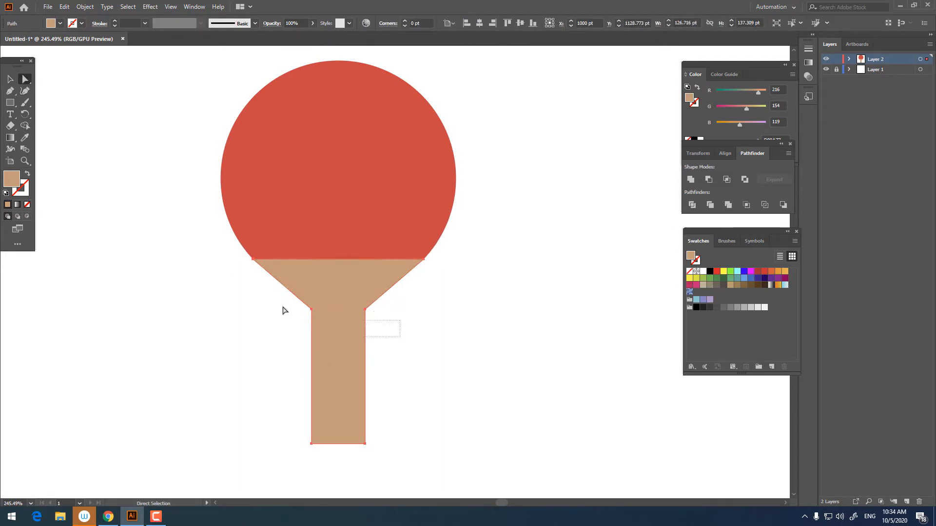
left_click_drag(285, 310, 423, 329)
left_click_drag(373, 312, 167, 338)
left_click(476, 373)
- Round the two bottom corners of the handle into a semicircular end
key("z")
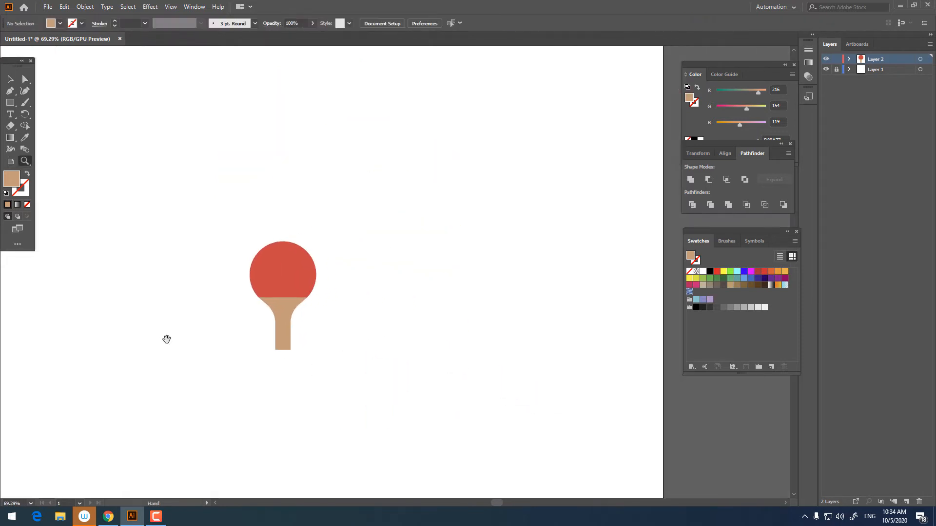
left_click_drag(226, 345, 285, 403)
left_click_drag(273, 401, 296, 413)
key("a")
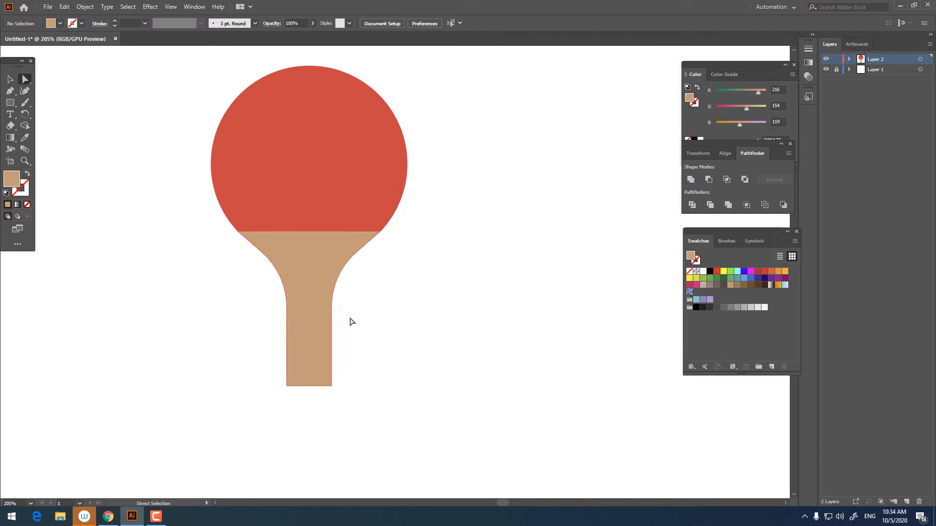
left_click_drag(358, 393, 299, 238)
left_click(427, 287)
- Change the paddle head's fill to a brighter red, F73E3E
key("z")
left_click_drag(427, 286, 351, 317)
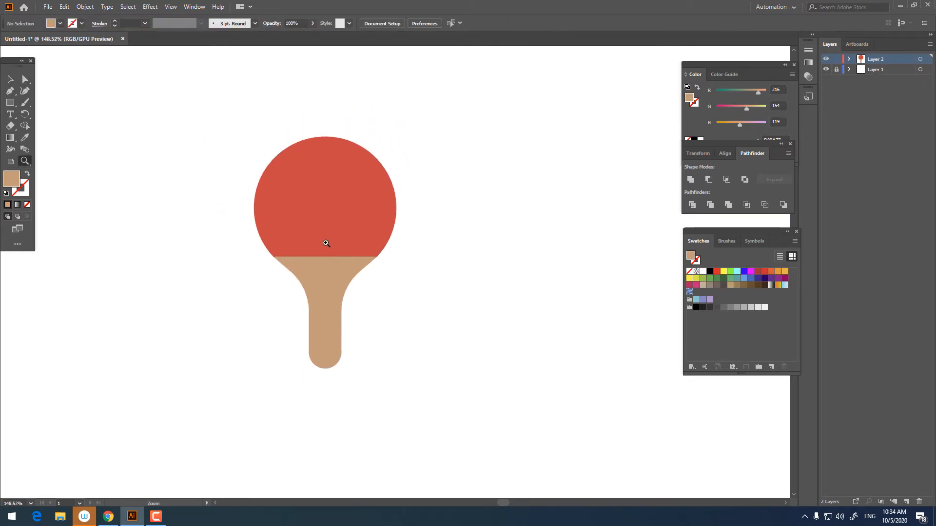
left_click_drag(326, 243, 372, 261)
key("v")
left_click(301, 194)
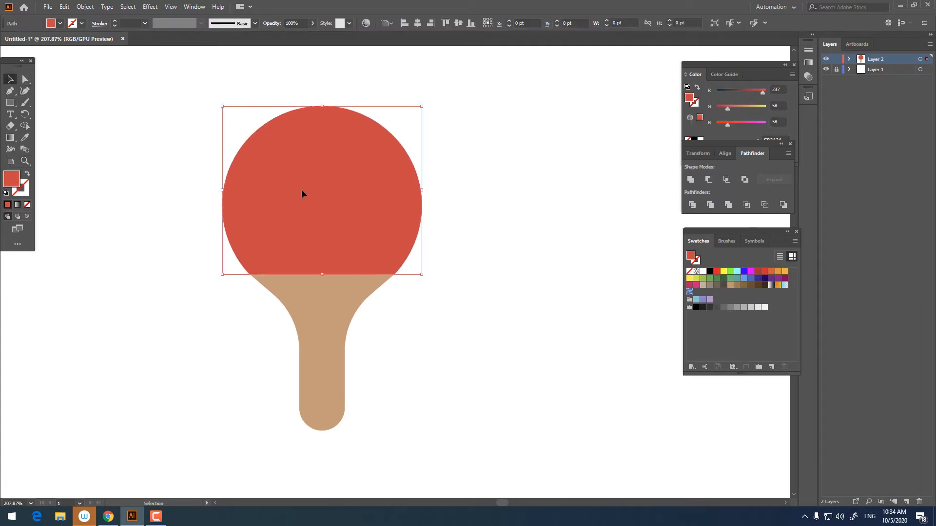
double_click(8, 182)
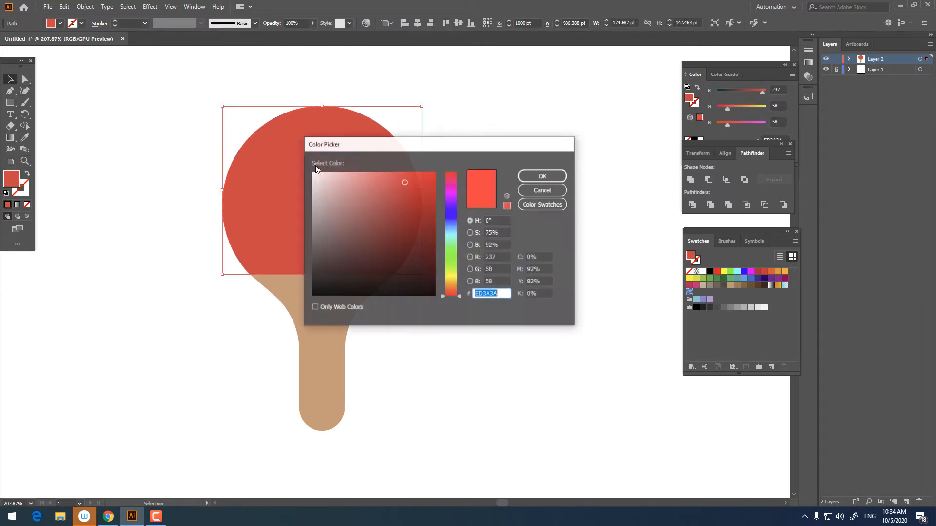
left_click(543, 175)
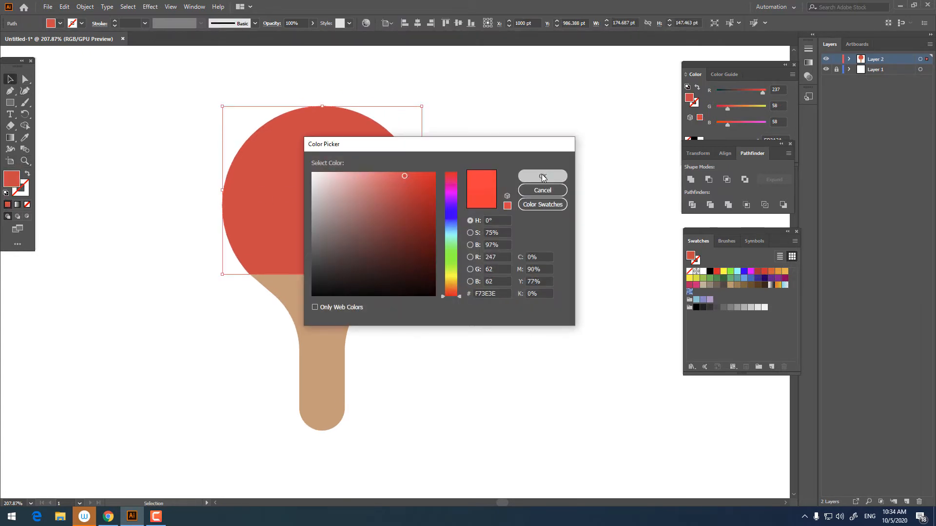
left_click(498, 263)
- Draw a square about 64 pt wide on the lower part of the paddle head and fill it with darker red, RGB 216, 43, 43
key("z")
left_click(481, 278, "alt")
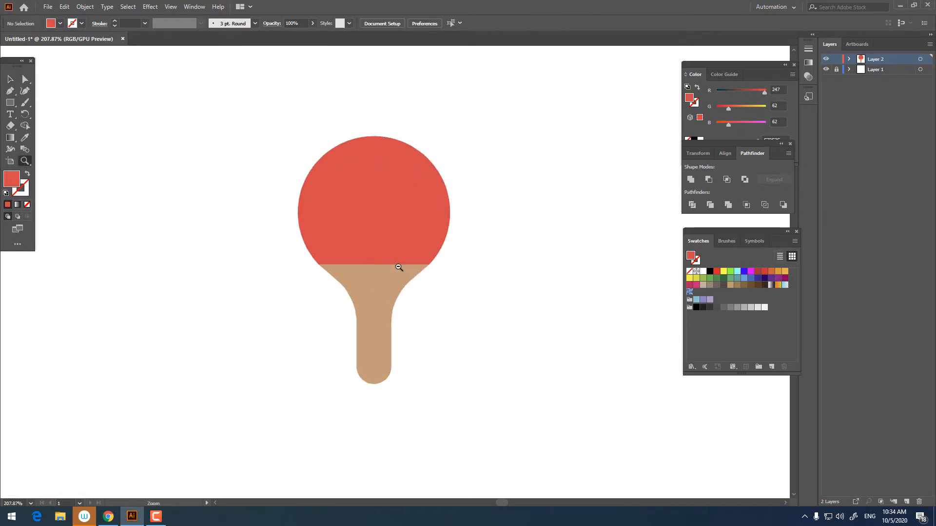
left_click(428, 272)
left_click(9, 102)
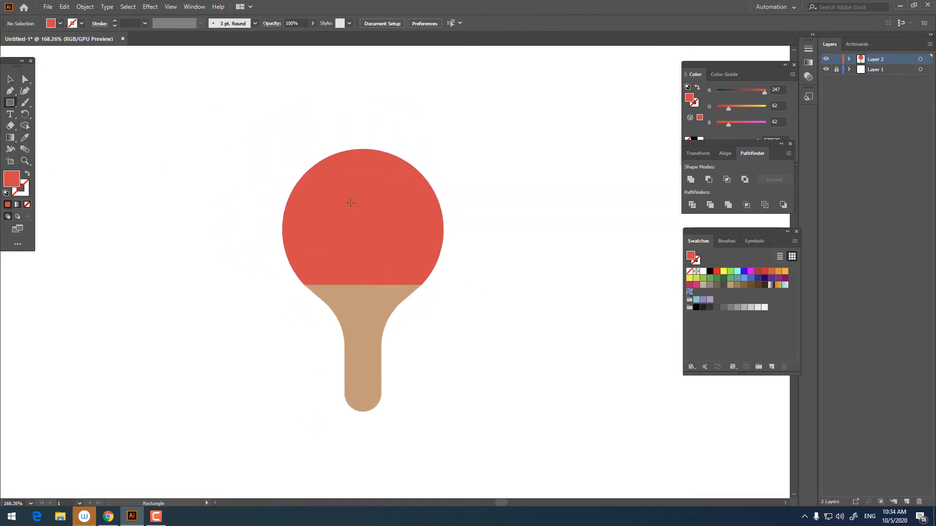
mouse_move(342, 222)
left_mouse_down()
mouse_move(408, 267)
mouse_move(405, 280)
left_mouse_up()
double_click(10, 179)
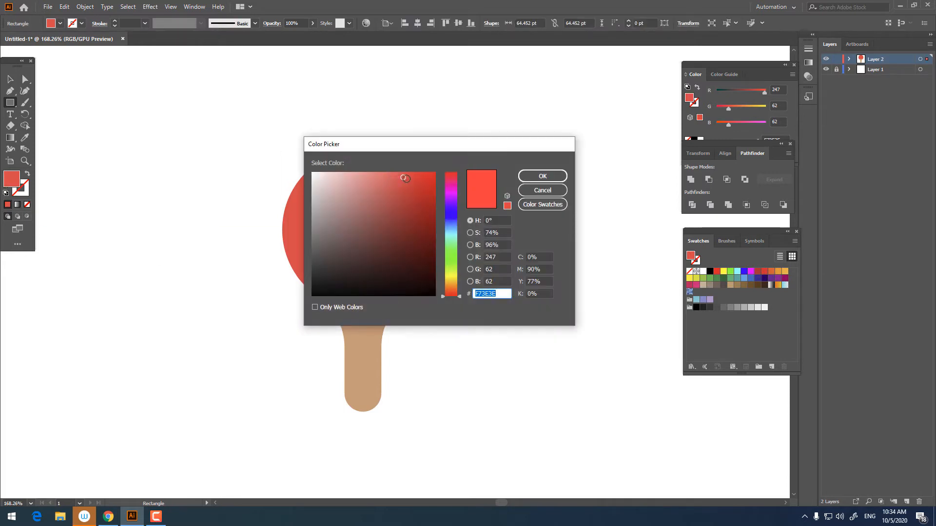
left_click_drag(406, 179, 412, 188)
left_click(542, 175)
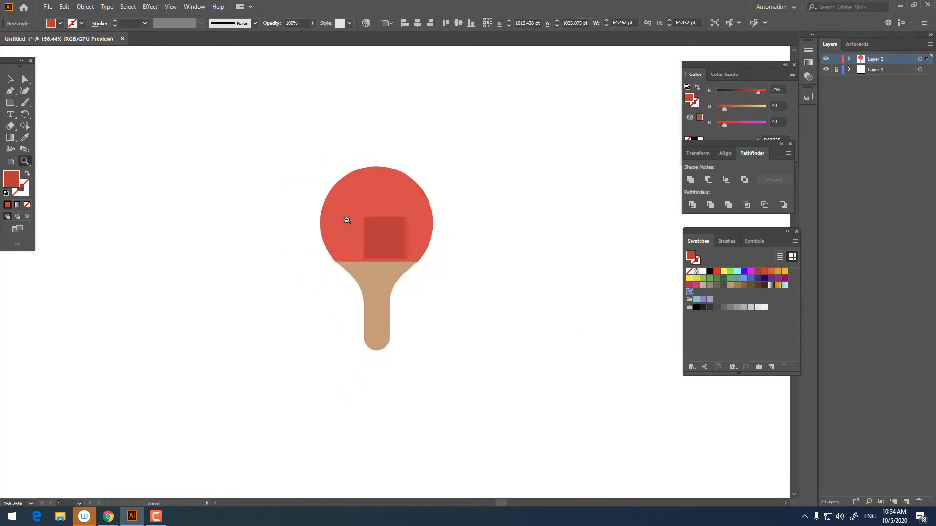
key("z")
left_click(8, 78)
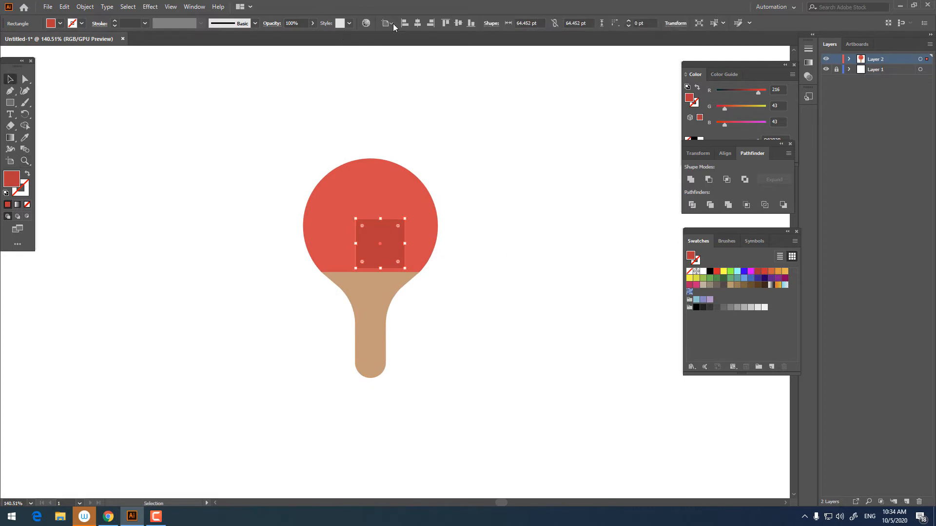
- Centre the dark red square horizontally, scale it to about 52 pt and place it on empty canvas left of the paddle
left_click(416, 23)
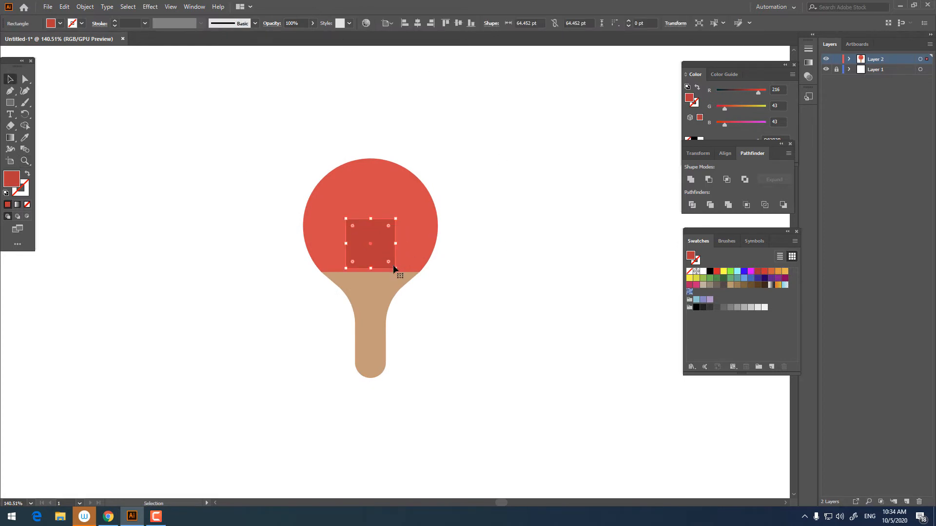
left_click_drag(395, 268, 198, 259)
left_click(509, 328)
key("ctrl+z")
- Duplicate the square edge to edge to build a horizontal row of five squares
left_click(203, 282)
left_click(153, 253)
key("ctrl+d")
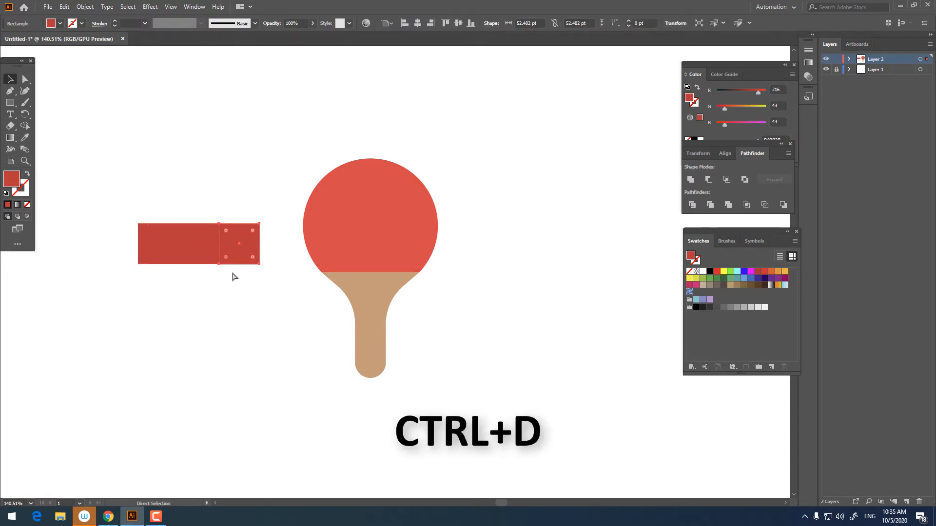
key("ctrl+d")
key("ctrl+d")
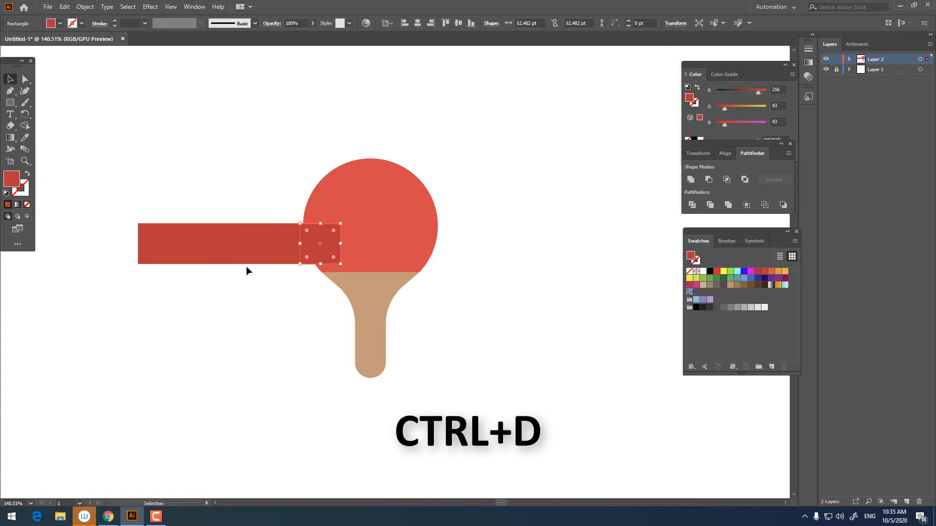
- Delete the second and fourth squares of the row, leaving gaps one square wide
left_click(189, 242)
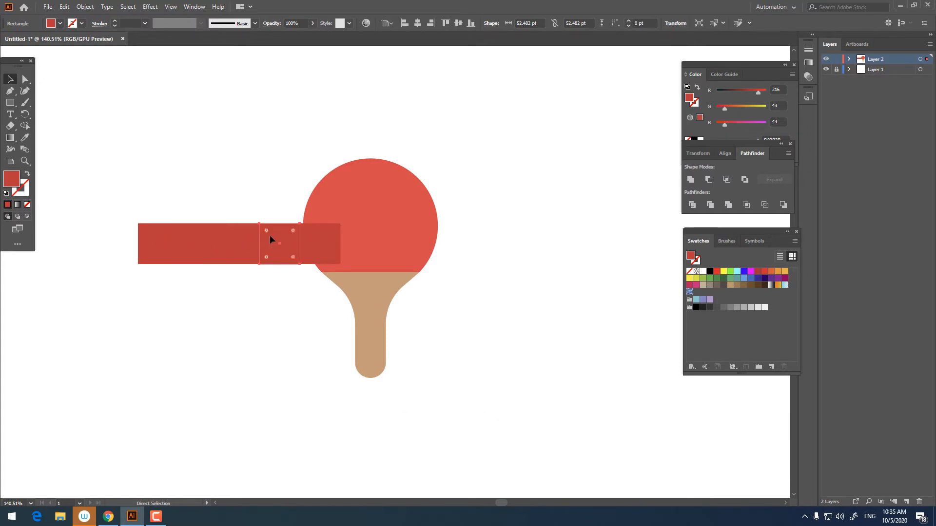
left_click(270, 239)
key("Delete")
left_click(200, 256)
key("Delete")
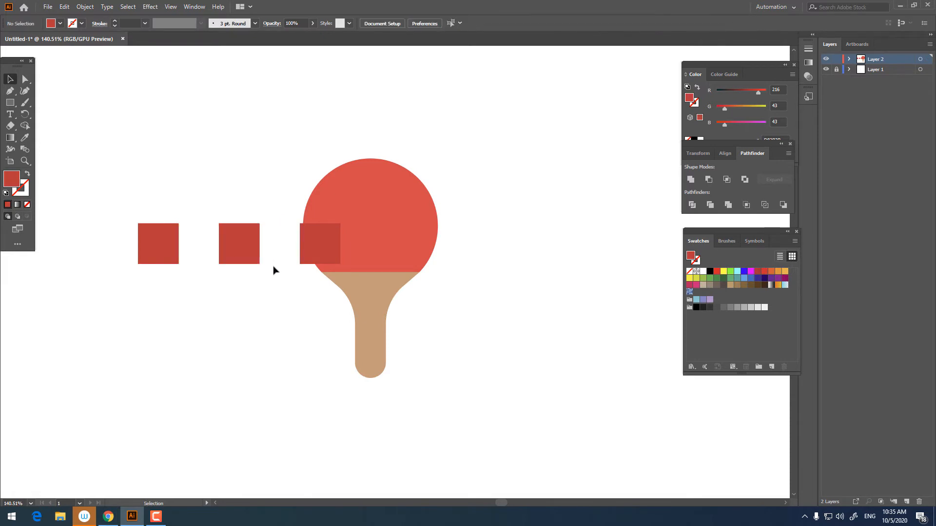
- Group the three spaced squares and centre the group across the bottom of the paddle head, just above the handle
left_click(304, 255)
left_click(240, 260, "shift")
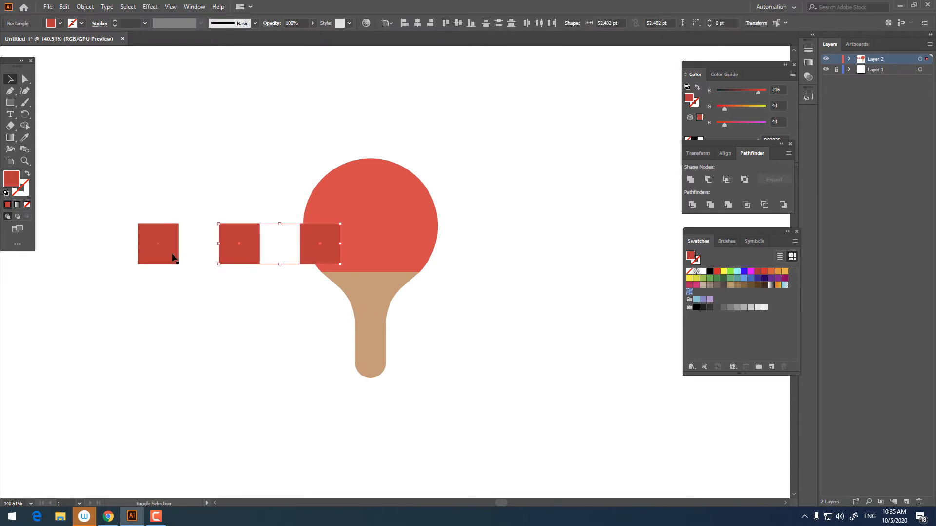
right_click(243, 256)
left_click(271, 309)
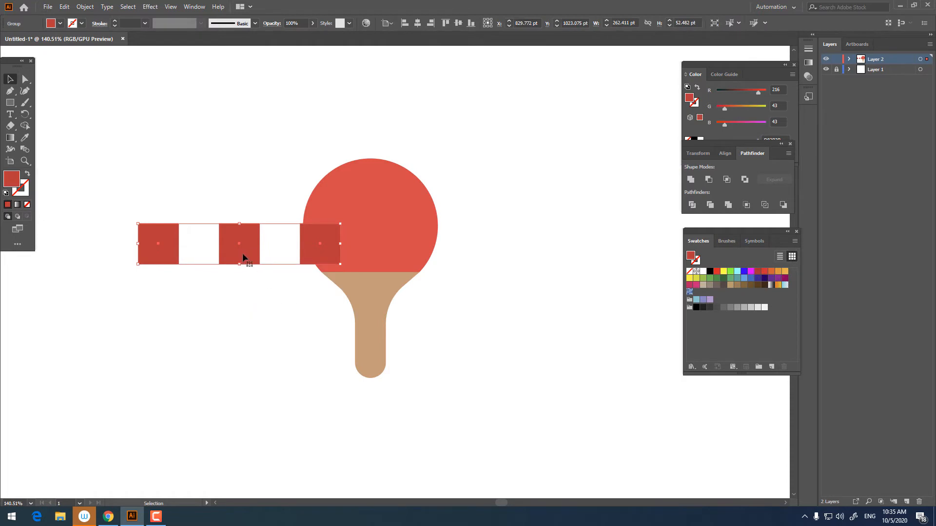
left_click_drag(249, 256, 375, 266)
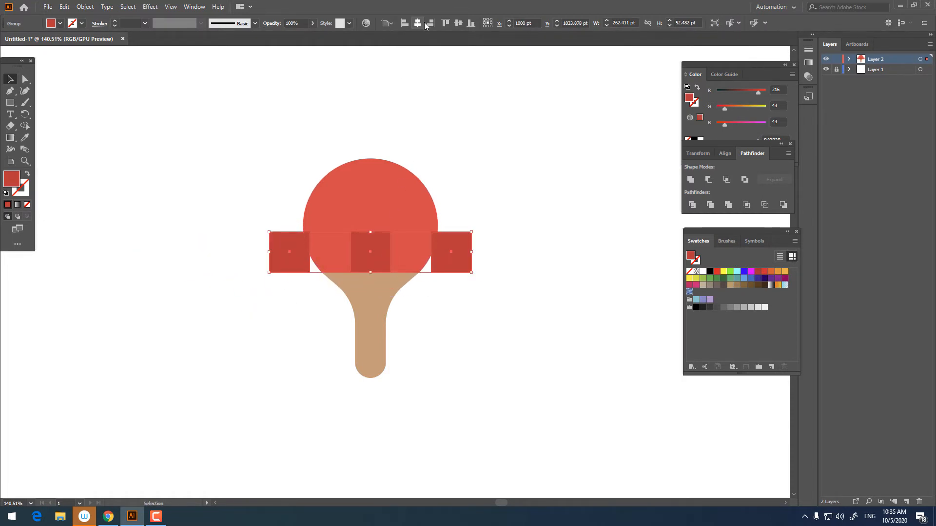
left_click(489, 262)
- Copy the row of squares directly above the first, offset sideways by one square to start a checkerboard
key("alt")
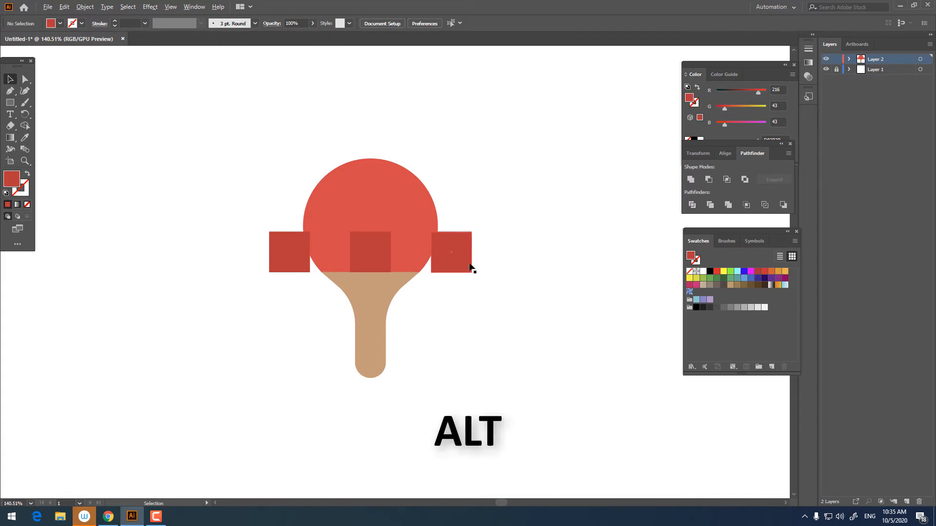
left_click(460, 254)
left_click_drag(460, 258, 541, 259)
key("z")
left_click(10, 79)
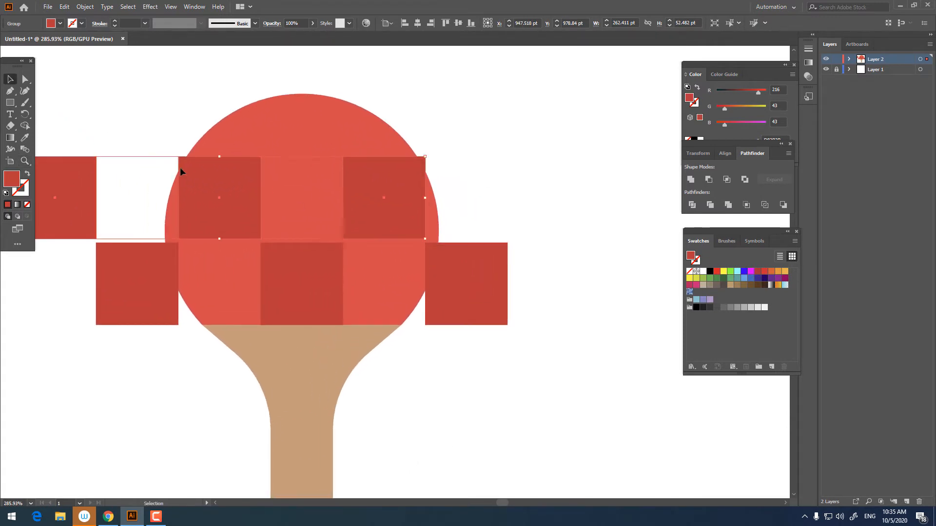
left_click_drag(382, 218, 382, 223)
left_click(459, 195)
- Add a third row of squares across the top of the paddle head, aligned with the bottom row
key("z")
left_click_drag(474, 193, 363, 196)
left_click(10, 80)
key("z")
left_click_drag(459, 251, 428, 301)
key("v")
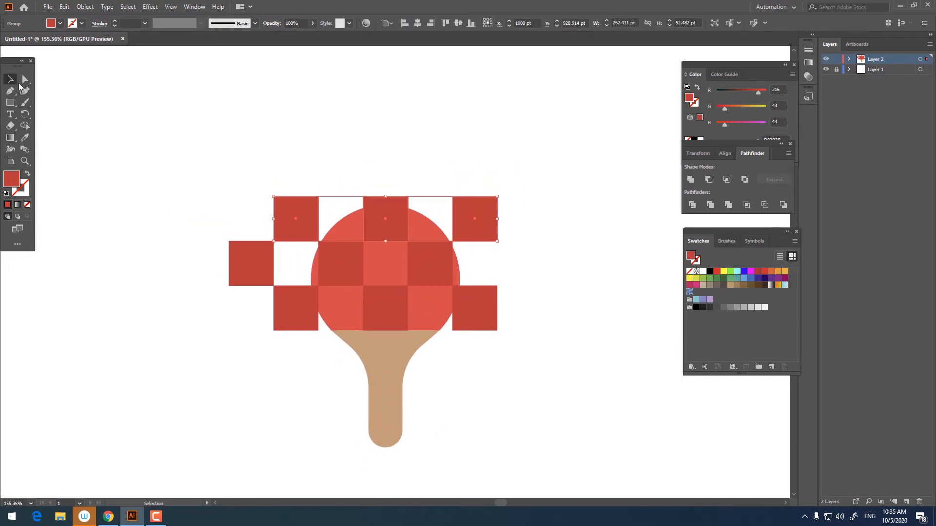
- Divide the paddle head with the three rows of squares using Pathfinder Divide and ungroup the resulting pieces
left_click_drag(525, 313, 209, 181)
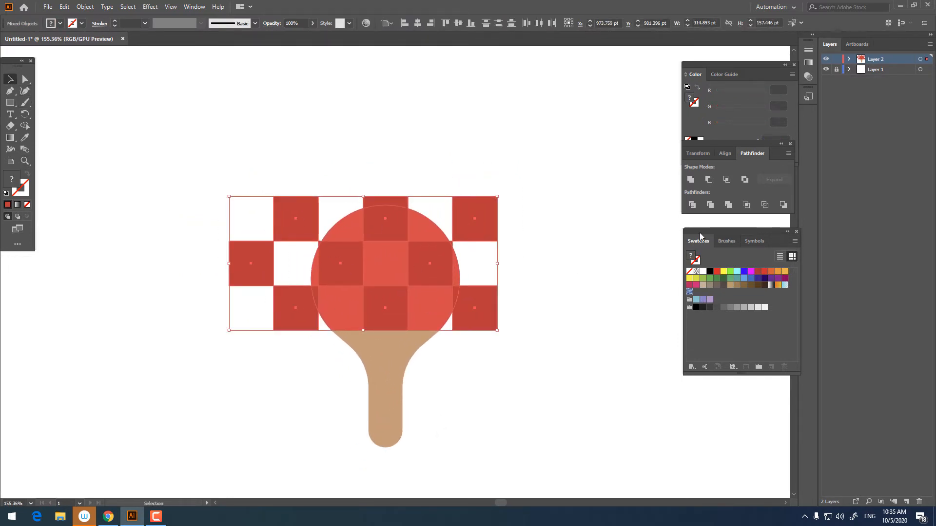
right_click(409, 286)
left_click(469, 363)
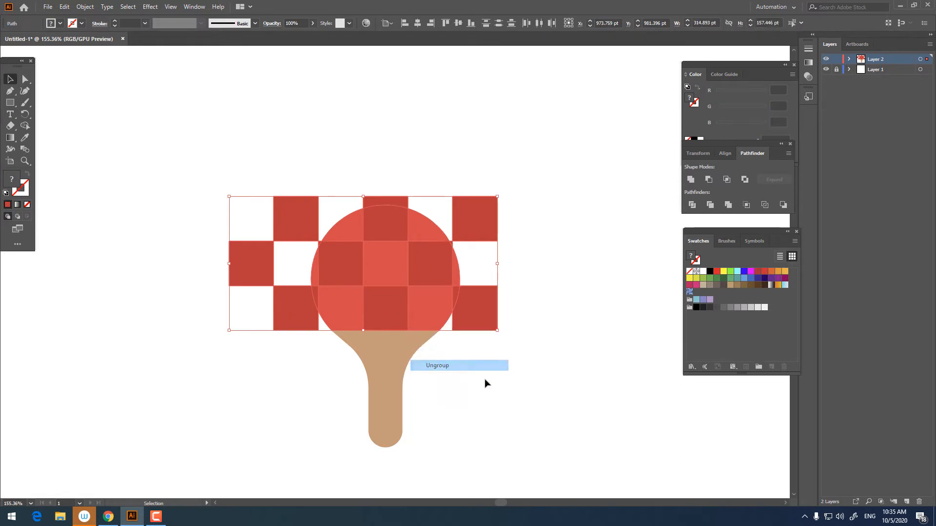
- Delete all leftover square pieces that lie outside the round paddle head
left_click(475, 314)
key("Delete")
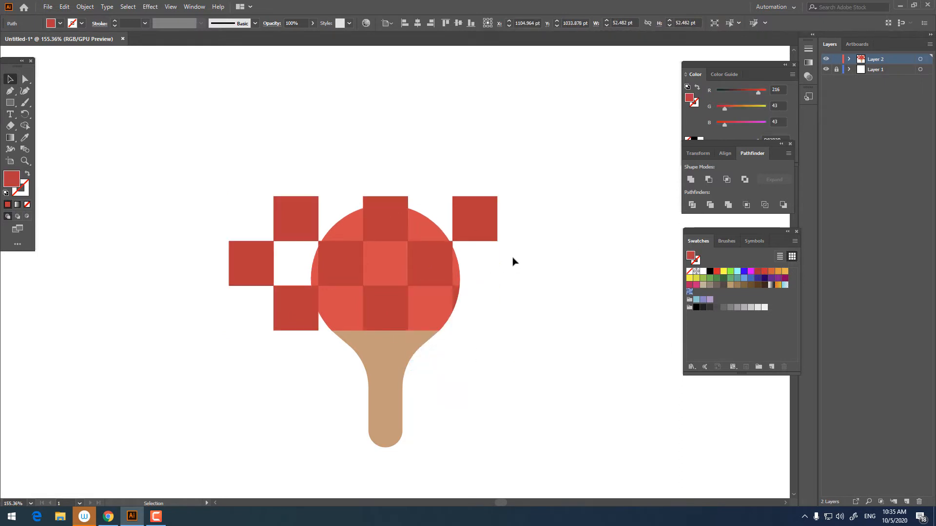
left_click_drag(511, 257, 477, 204)
key("Delete")
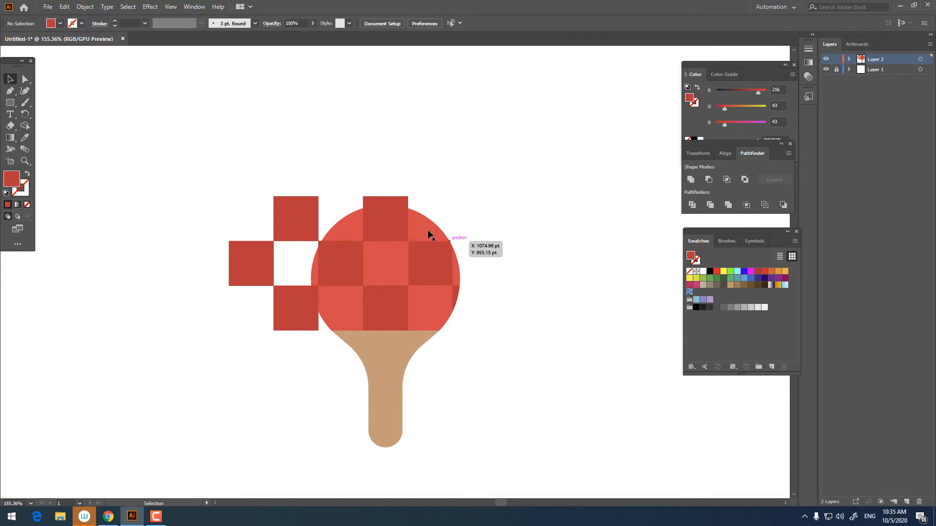
left_click(370, 209)
key("Delete")
left_click(286, 236)
key("Delete")
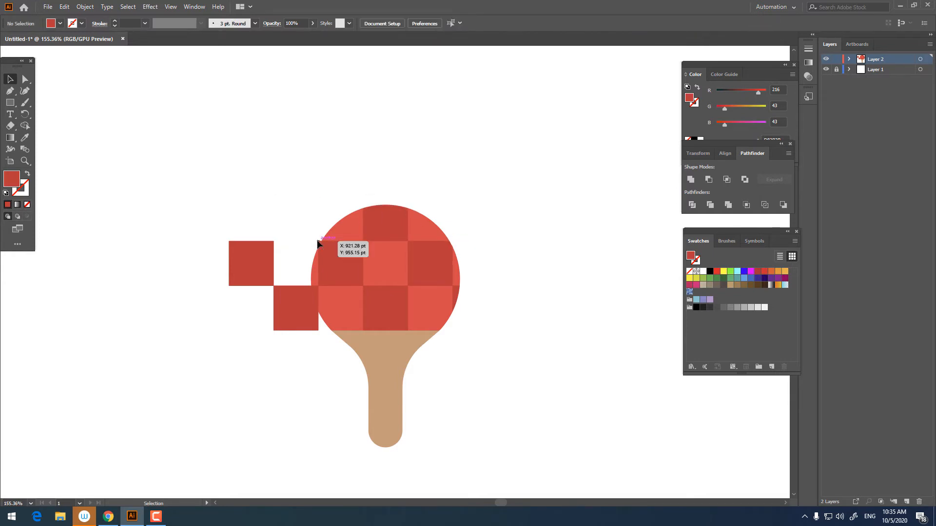
left_click(273, 255)
key("Delete")
left_click(299, 328)
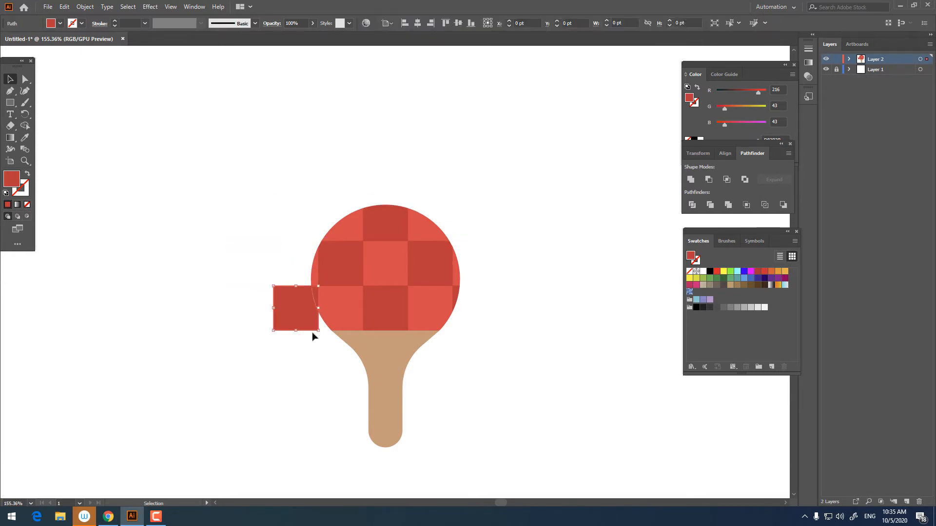
key("Delete")
- Shorten the handle by about 4 pt by moving the anchor points of its rounded end upward
key("z")
left_click_drag(505, 313, 562, 365)
key("space")
left_click_drag(401, 342, 404, 262)
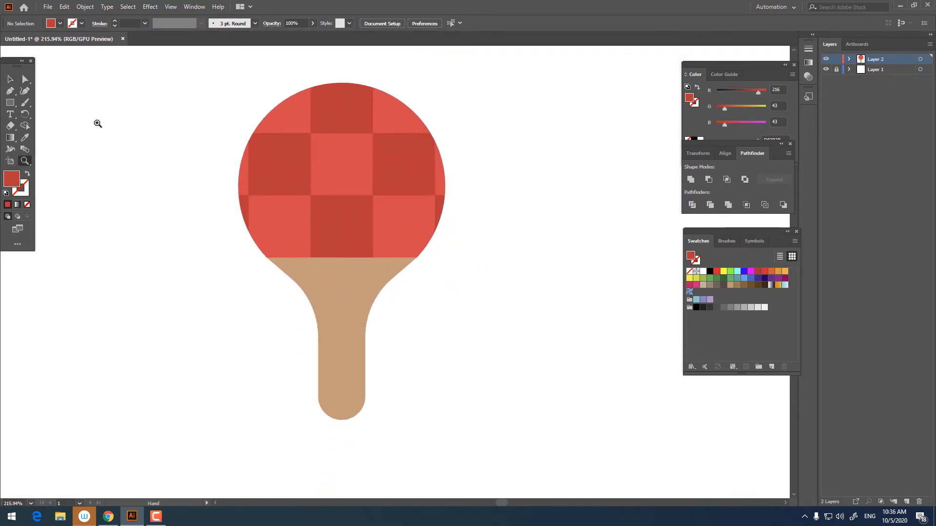
left_click(25, 79)
left_click_drag(407, 451, 275, 395)
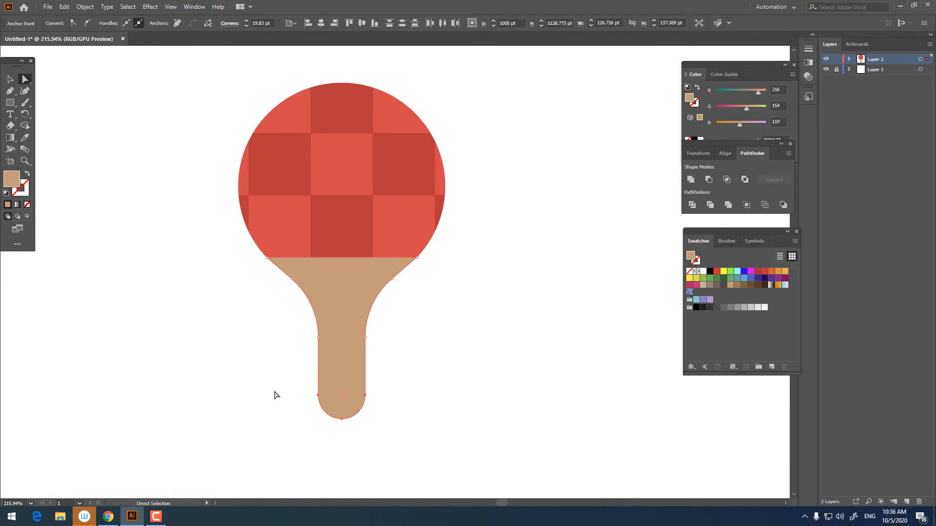
left_click(382, 363)
- Move the whole paddle to the right and place a duplicate of it beside it on the left
key("z")
left_click_drag(461, 352, 435, 349)
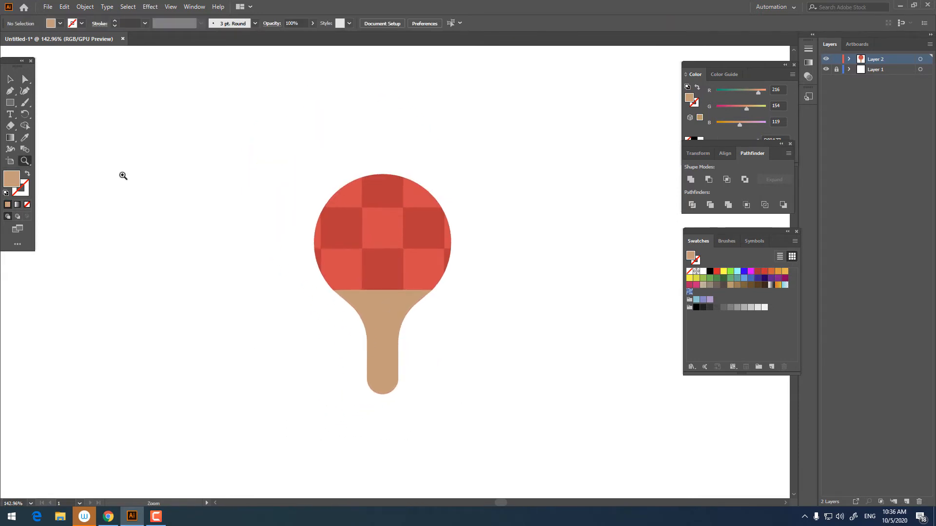
left_click(10, 80)
left_click_drag(251, 316, 298, 319)
left_click_drag(500, 412, 292, 151)
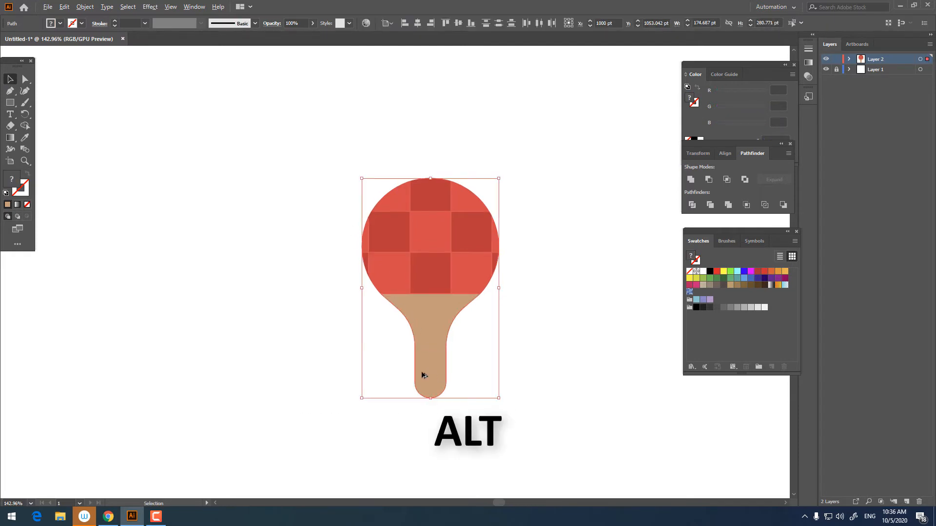
left_click_drag(423, 375, 246, 375)
left_click(288, 370)
- Recolour the outer light red tiles of the left paddle, except the upper right one, with light blue 61B7F2
key("z")
left_click_drag(168, 252, 220, 280)
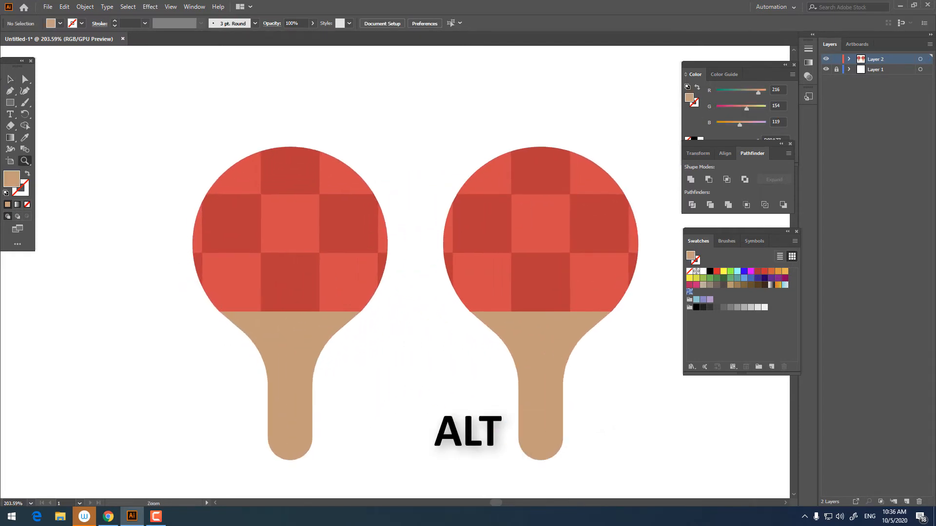
left_click(9, 79)
left_click(224, 178)
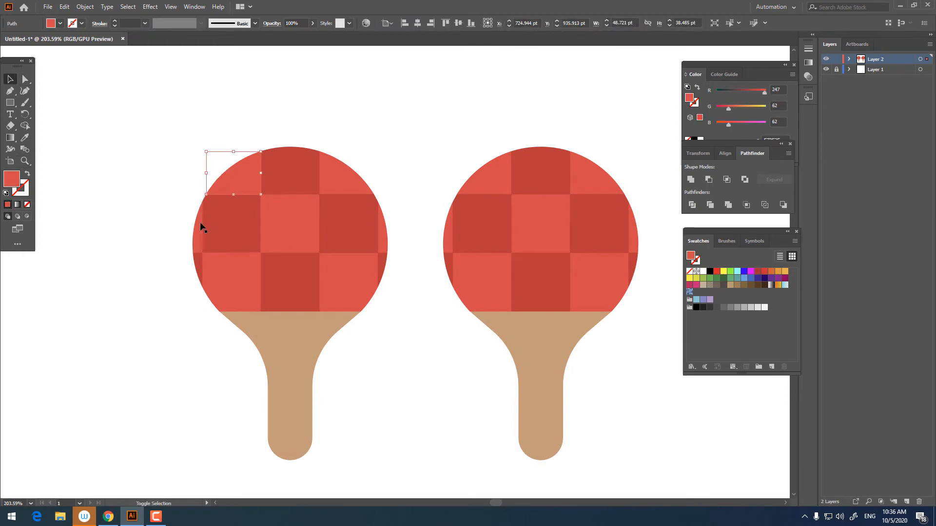
left_click(195, 230, "shift")
left_click(361, 282, "shift")
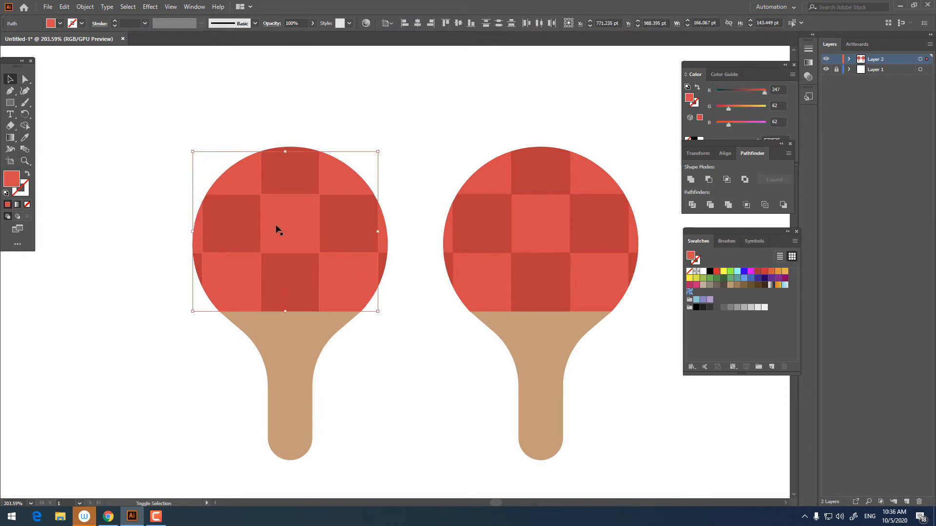
left_click(384, 244, "shift")
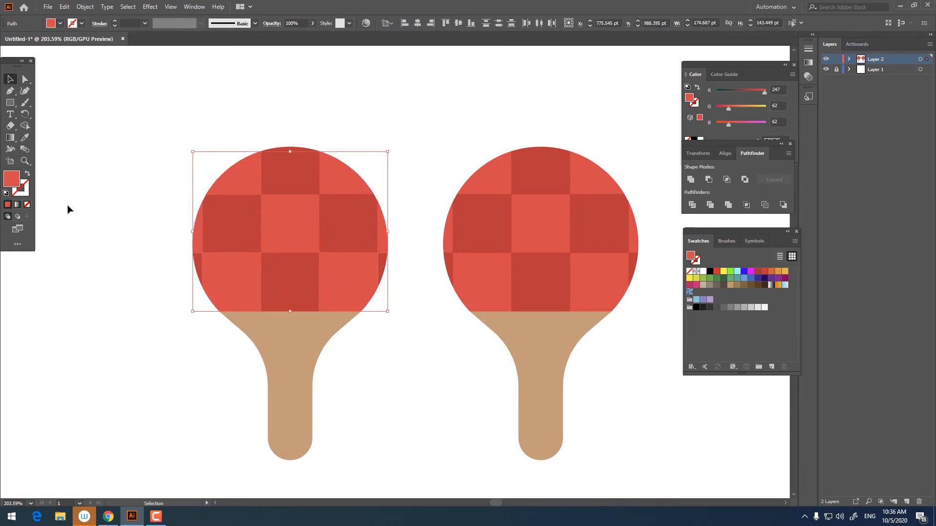
double_click(7, 186)
mouse_move(452, 213)
left_mouse_down()
mouse_move(438, 219)
mouse_move(456, 226)
left_mouse_up()
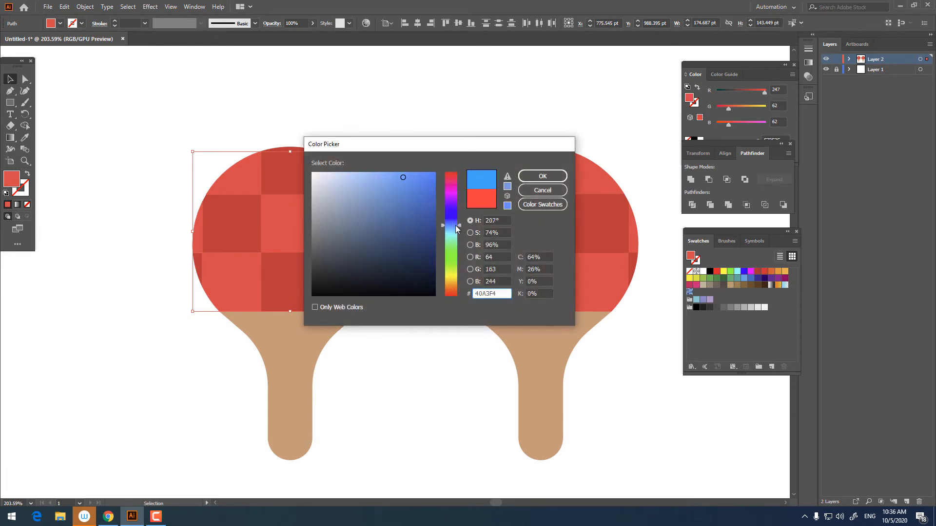
left_click(385, 179)
left_click(543, 176)
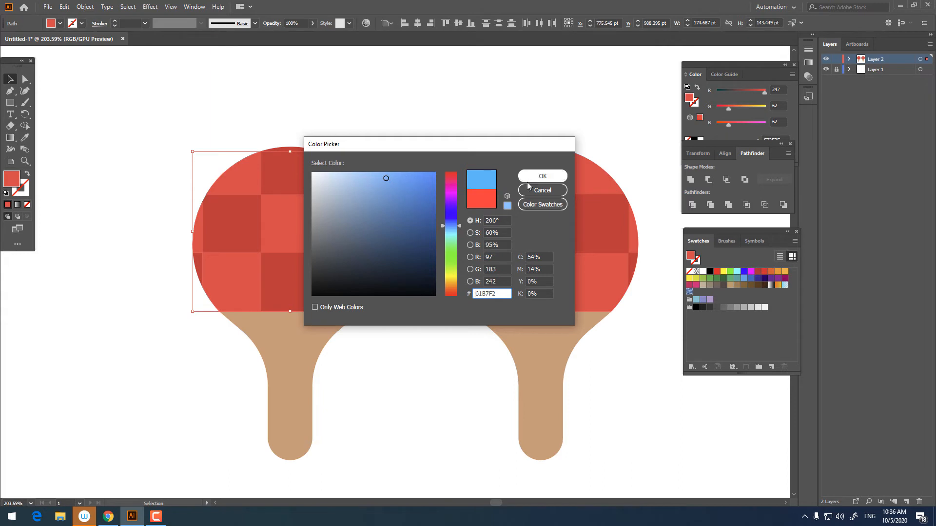
left_click(415, 246)
- Match the left paddle's centre and upper right light red tiles to the light blue with the Eyedropper
left_click(293, 223)
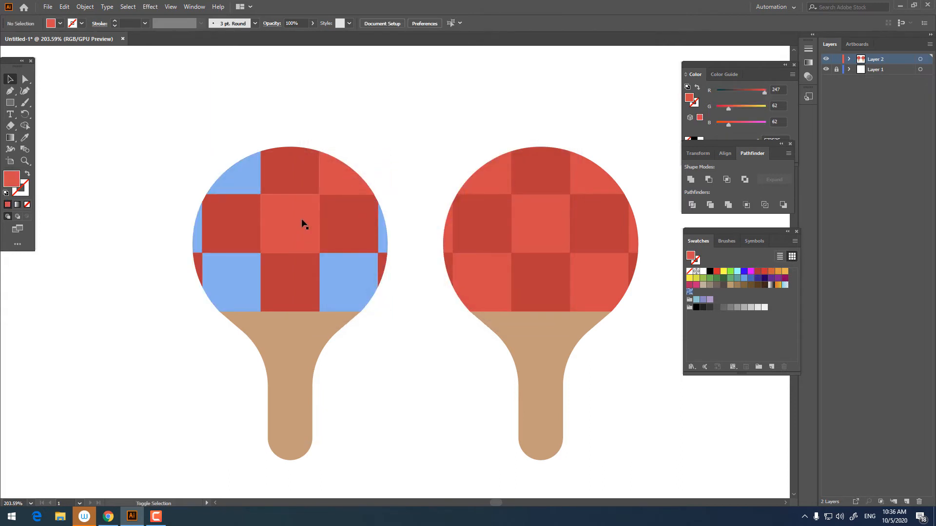
left_click(25, 138)
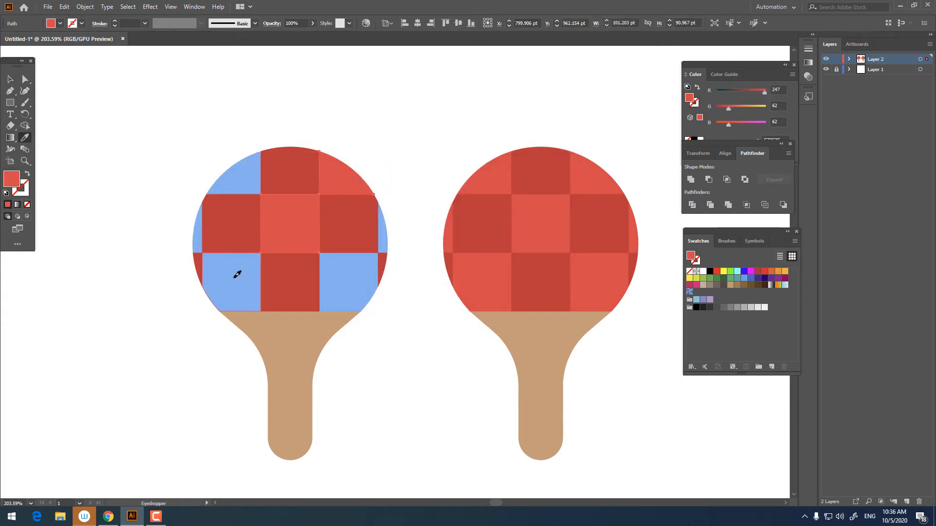
left_click(237, 275)
- Recolour all dark red tiles of the left paddle with a darker blue, RGB 64, 158, 211
left_click(10, 79)
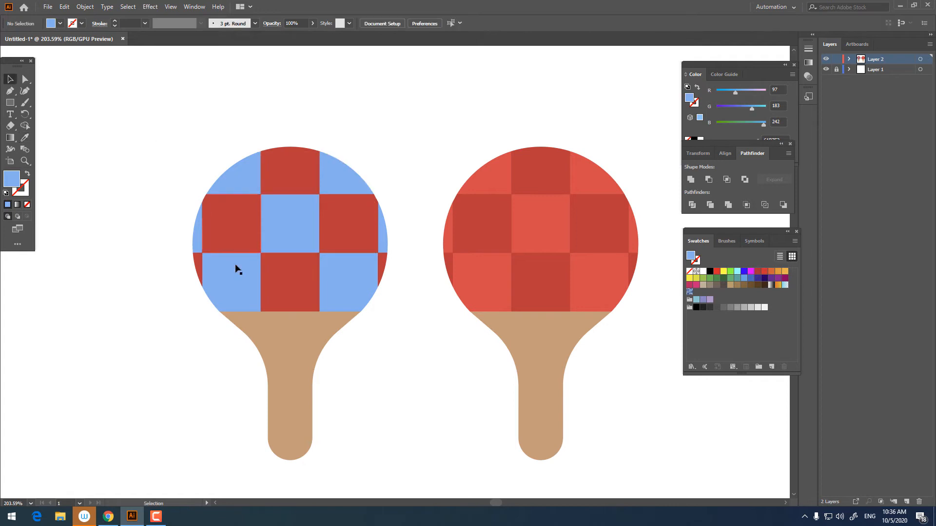
left_click(194, 267)
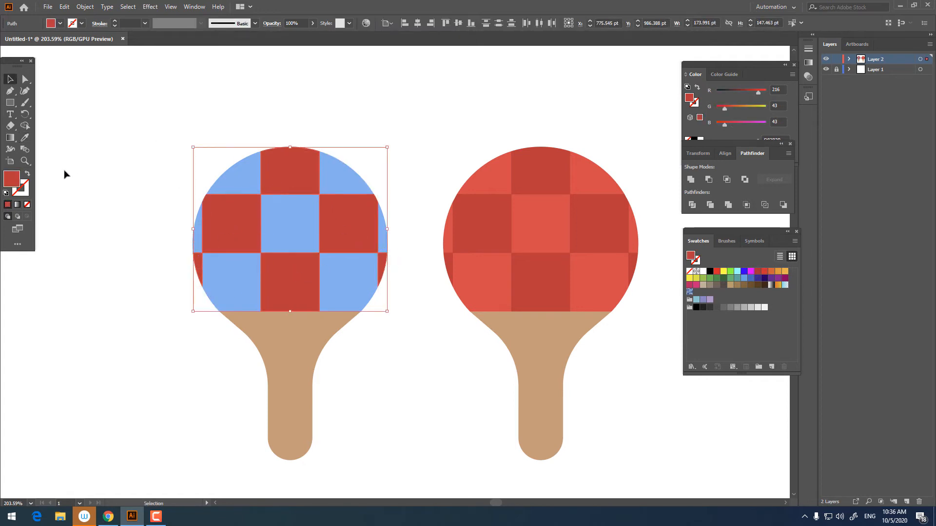
left_click(24, 141)
left_click(286, 205)
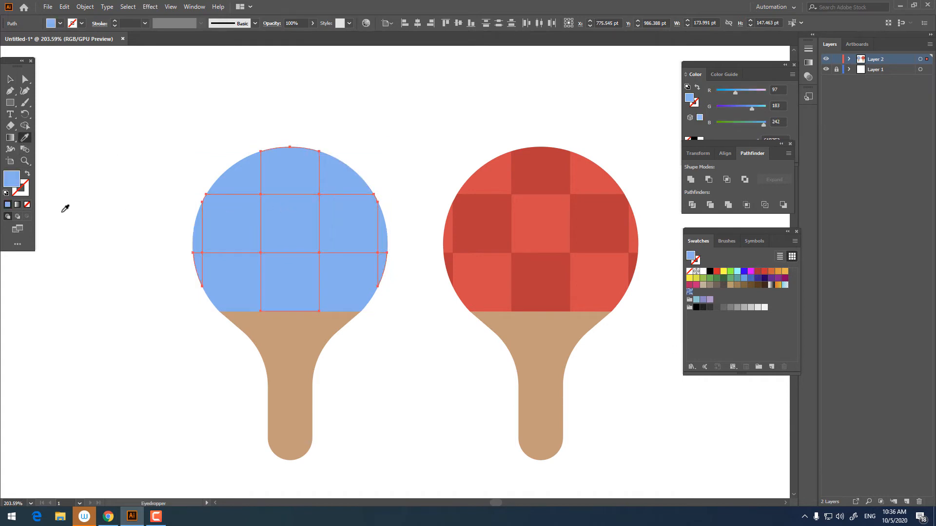
double_click(10, 179)
left_click(393, 185)
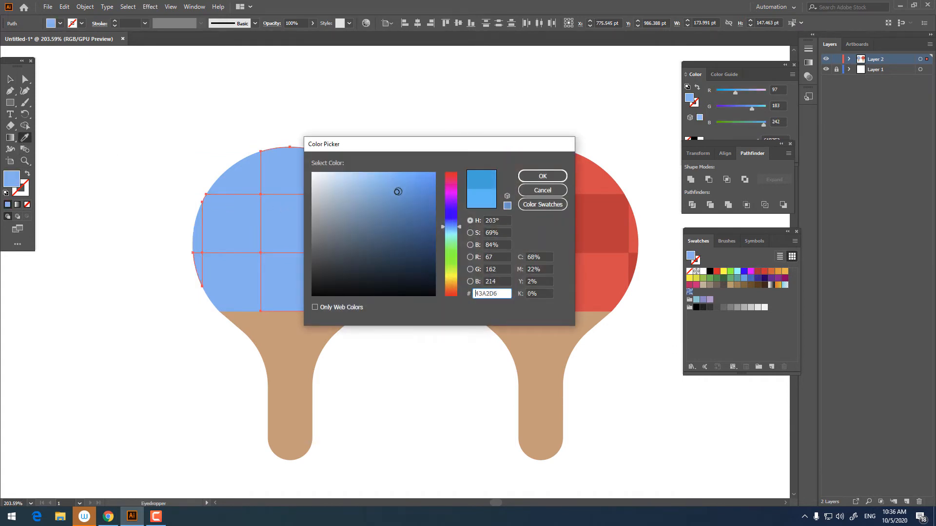
left_click(523, 179)
- Recolour the handle of the blue paddle with a lighter tan, RGB 229, 171, 147
key("z")
left_click_drag(338, 178, 284, 227)
left_click(12, 85)
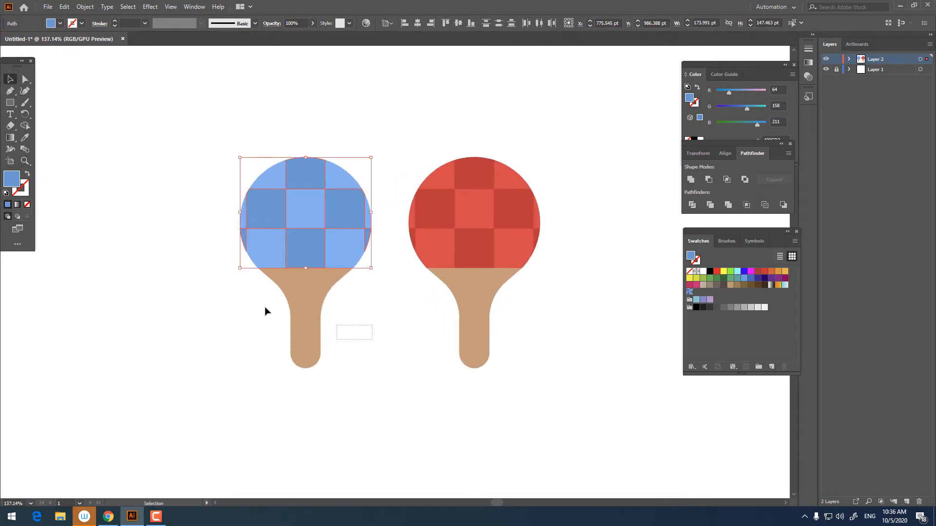
left_click_drag(265, 311, 372, 339)
double_click(13, 186)
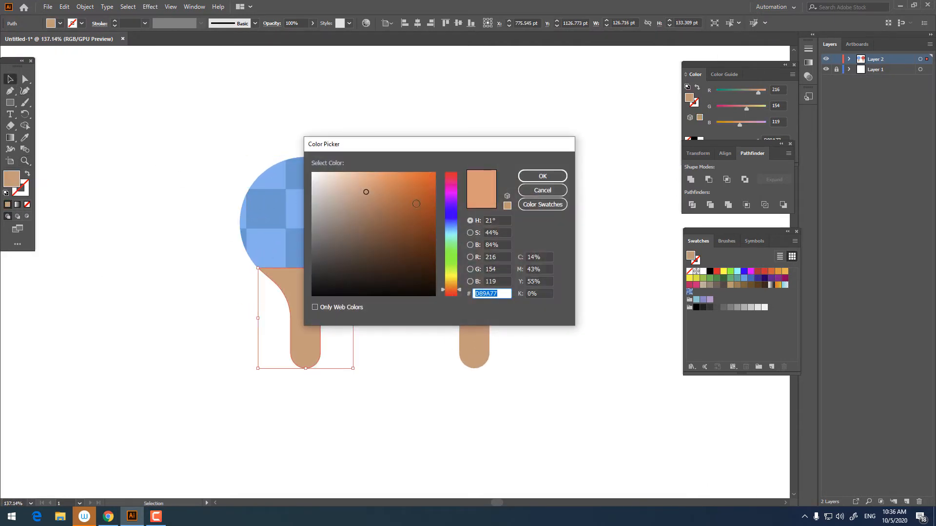
left_click(561, 174)
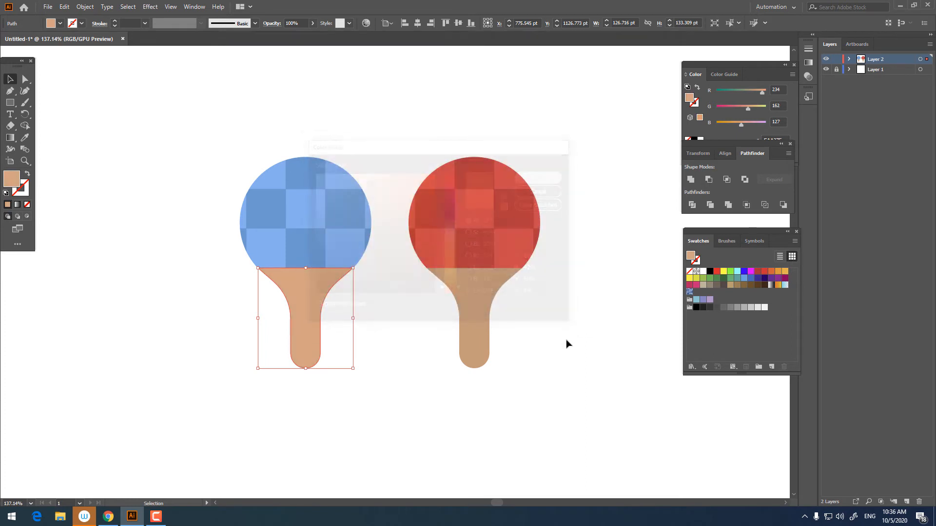
left_click(349, 344)
left_click(306, 317)
double_click(14, 182)
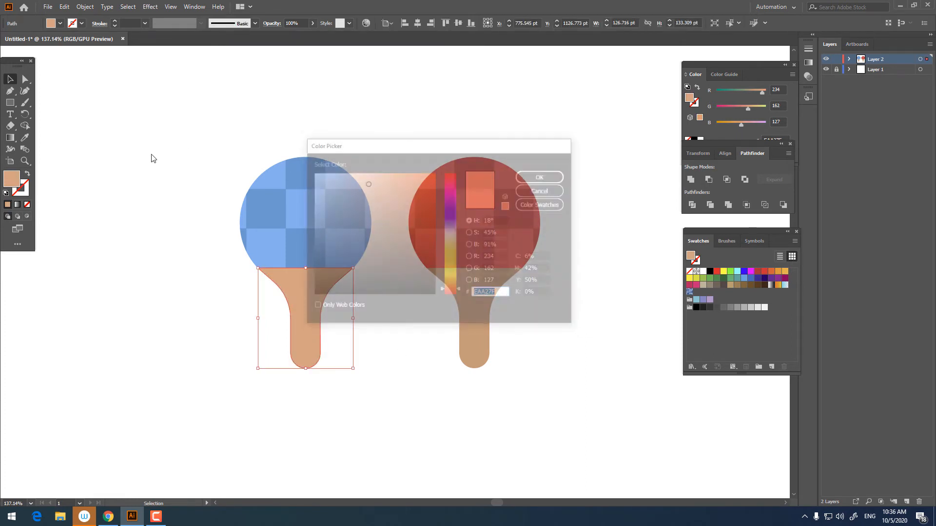
left_click(543, 190)
- Match the red paddle's handle to the blue paddle's lighter tan handle with the Eyedropper
left_click(520, 367)
left_click(475, 351)
key("i")
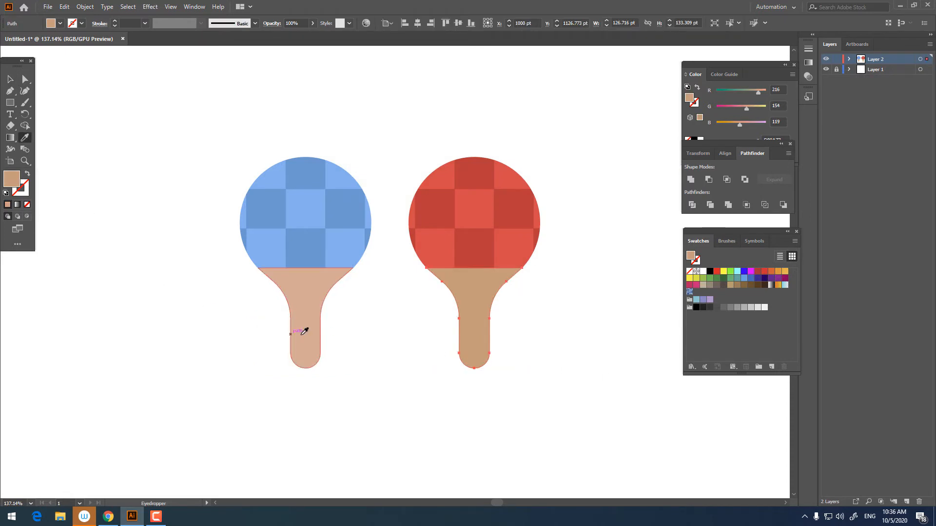
left_click(316, 305)
left_click(8, 79)
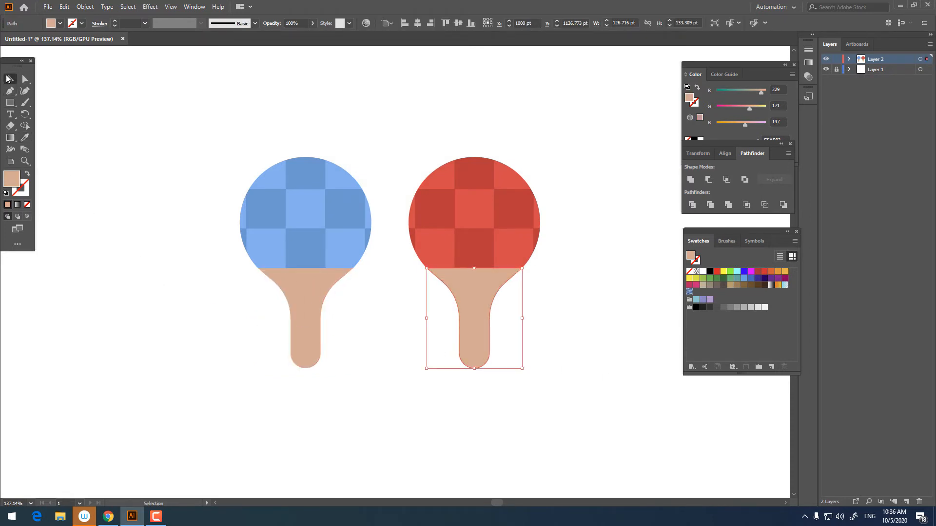
- Group all head tiles and the handle of the blue paddle
left_click_drag(345, 336, 215, 181)
right_click(237, 236)
left_click(382, 374)
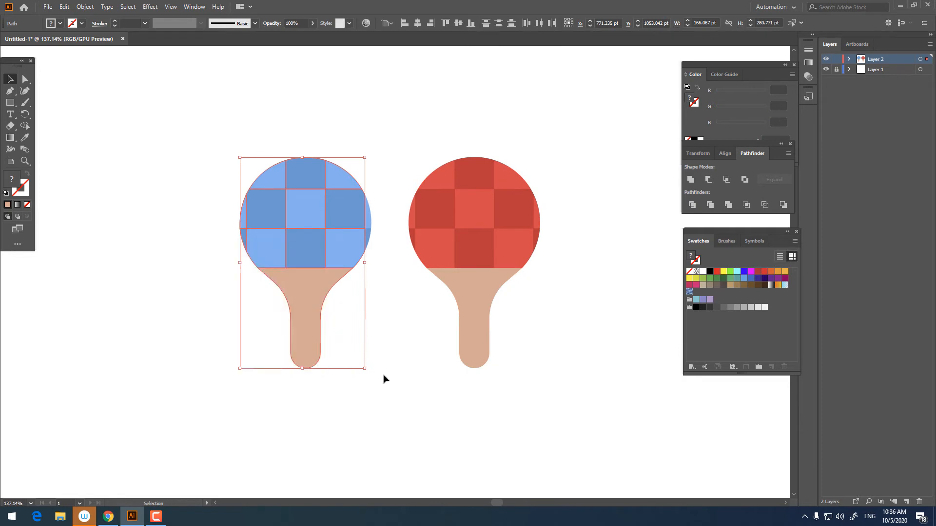
left_click_drag(364, 417, 138, 82)
left_click_drag(376, 419, 156, 210)
right_click(305, 226)
left_click(350, 290)
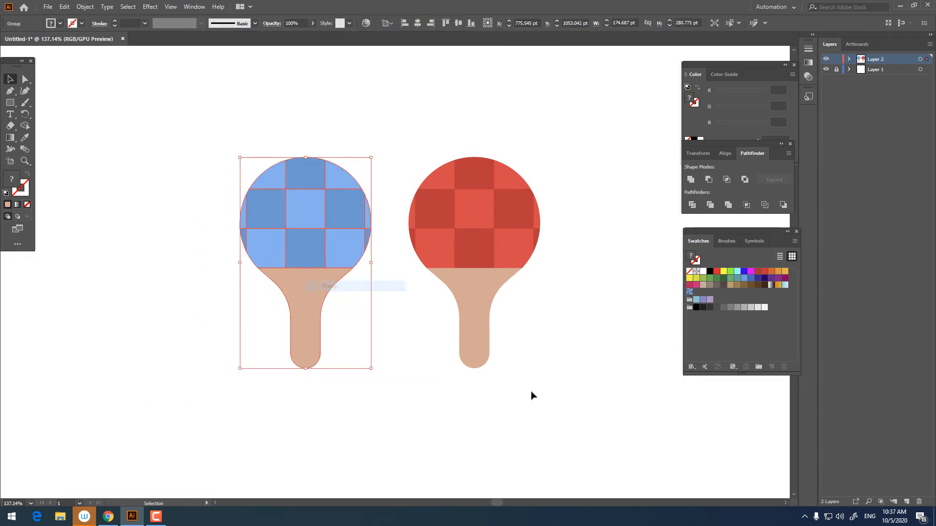
- Group all head tiles and the handle of the red paddle
left_click_drag(526, 389, 400, 96)
left_click_drag(581, 415, 383, 143)
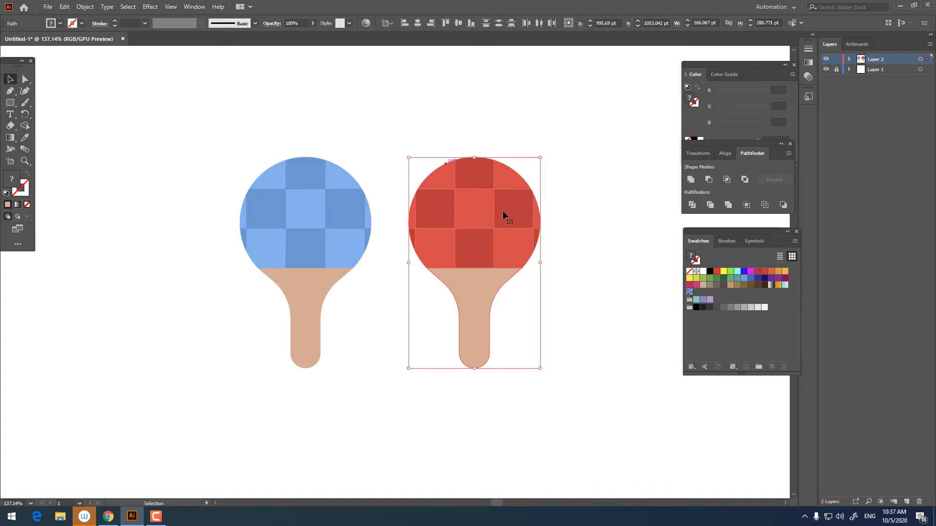
right_click(504, 211)
left_click(533, 271)
key("ctrl+shift+a")
- Tilt the red paddle counter-clockwise and the blue paddle clockwise so their handles point outwards
left_click_drag(473, 284, 329, 278)
key("ctrl+z")
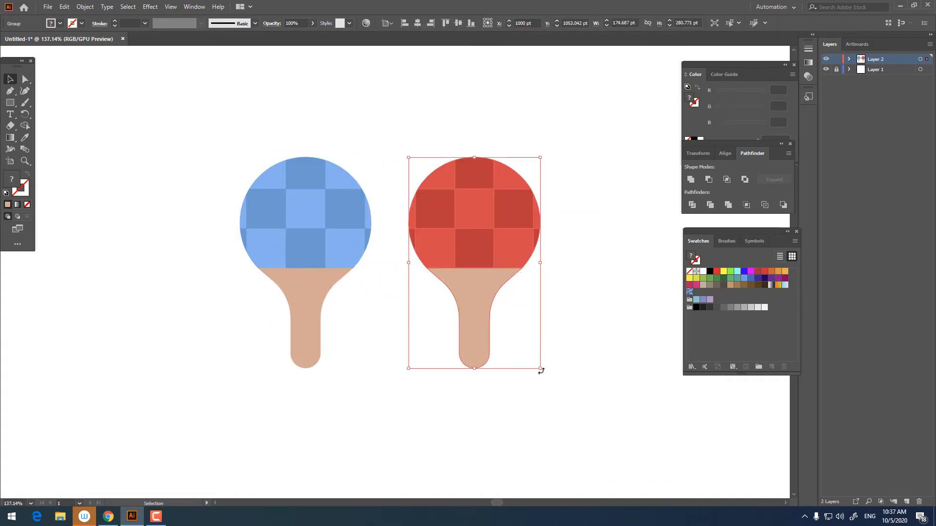
left_click_drag(543, 373, 585, 358)
left_click(334, 338)
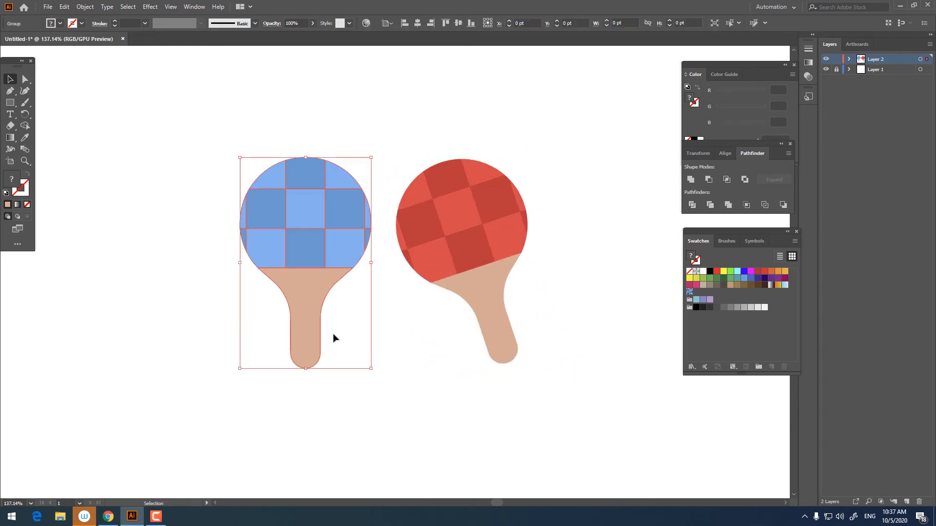
left_click_drag(378, 377, 358, 388)
- Move the blue paddle over to overlap the red one and send it to the back
left_click_drag(316, 271, 423, 274)
right_click(423, 274)
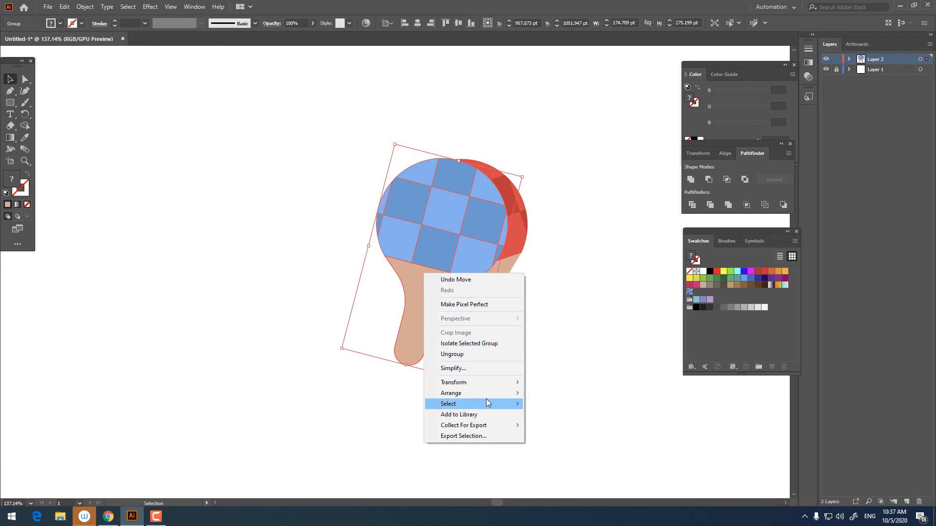
mouse_move(487, 393)
left_click(598, 425)
left_click(535, 373)
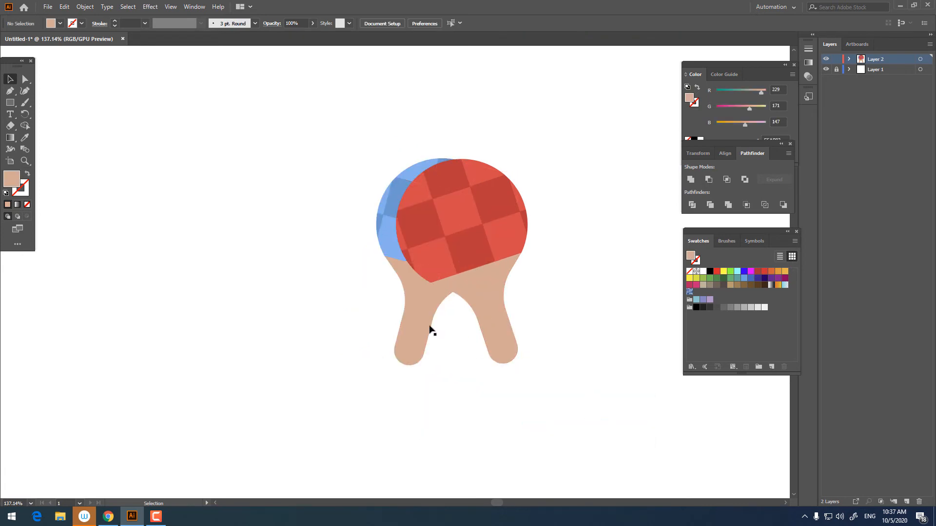
- Shift the blue paddle further left and the red paddle slightly up and left, keeping their heads overlapping
left_click_drag(431, 331, 387, 330)
left_click(466, 449)
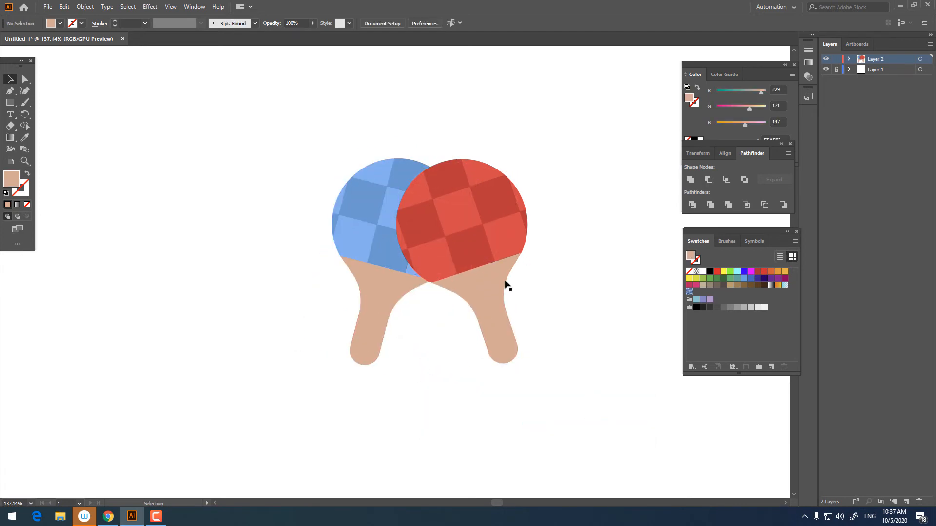
left_click_drag(492, 274, 468, 258)
left_click(562, 371)
- Paste a copy of the red paddle in front of it and unite it into one silhouette filled black
key("ctrl+space")
left_click_drag(534, 329, 413, 338)
left_click_drag(462, 297, 410, 364)
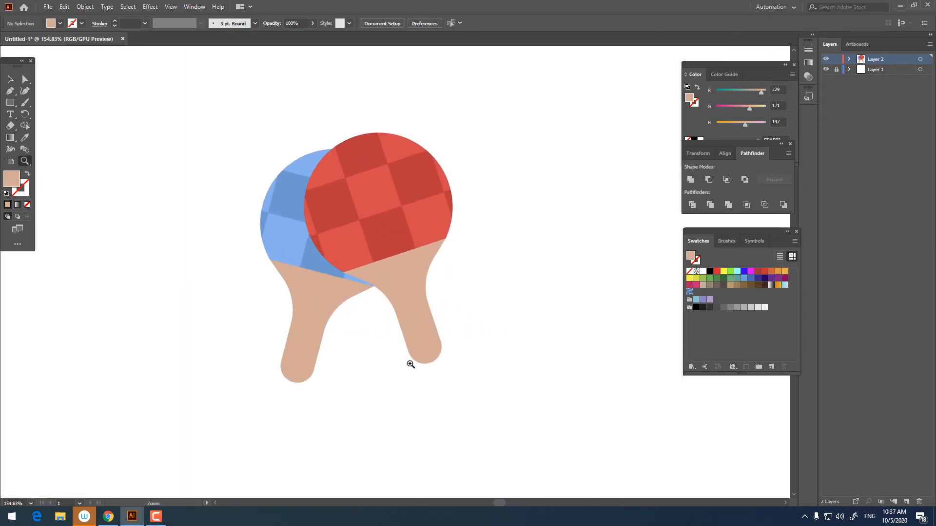
left_click_drag(399, 321, 471, 371)
left_click(10, 79)
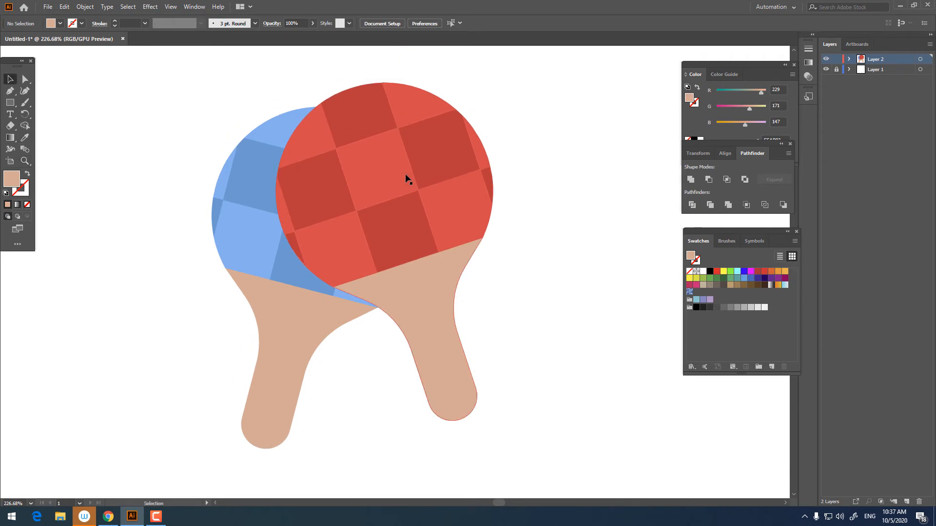
left_click(407, 178)
left_click(65, 7)
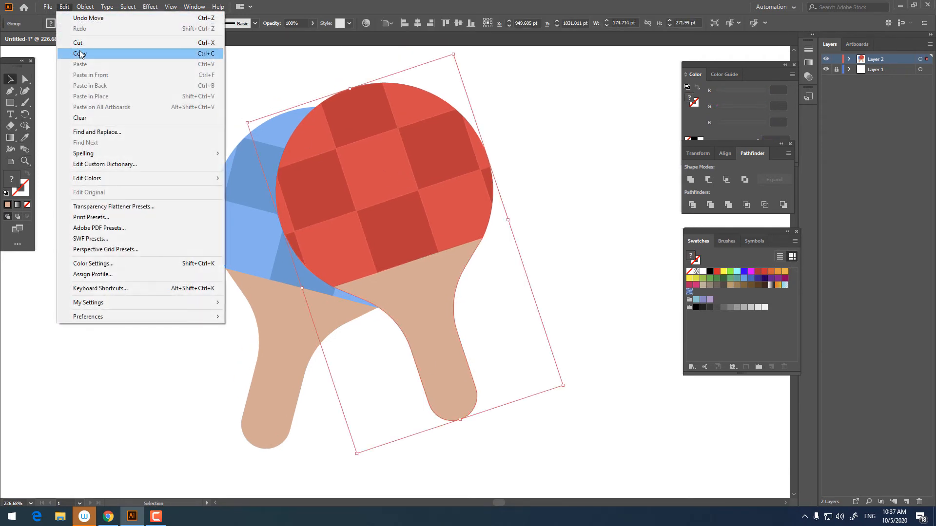
left_click(107, 53)
left_click(65, 7)
left_click(108, 75)
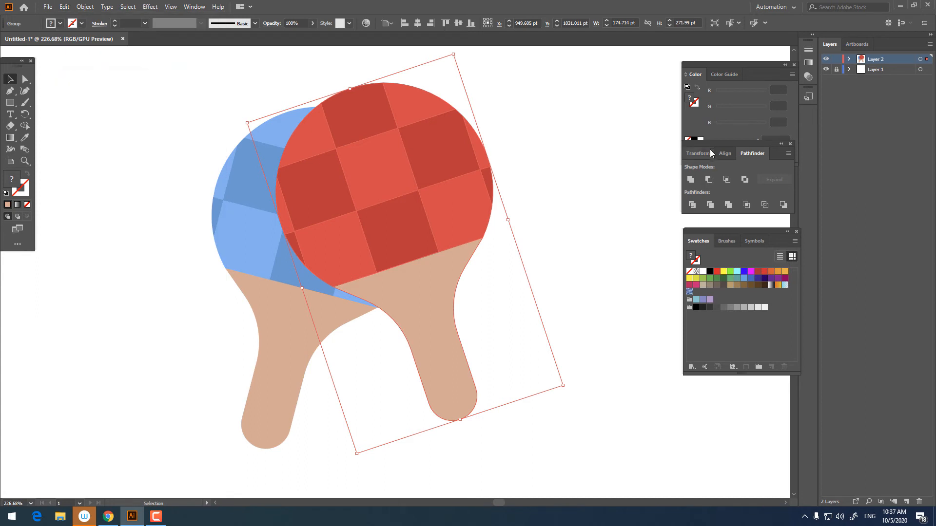
left_click(689, 180)
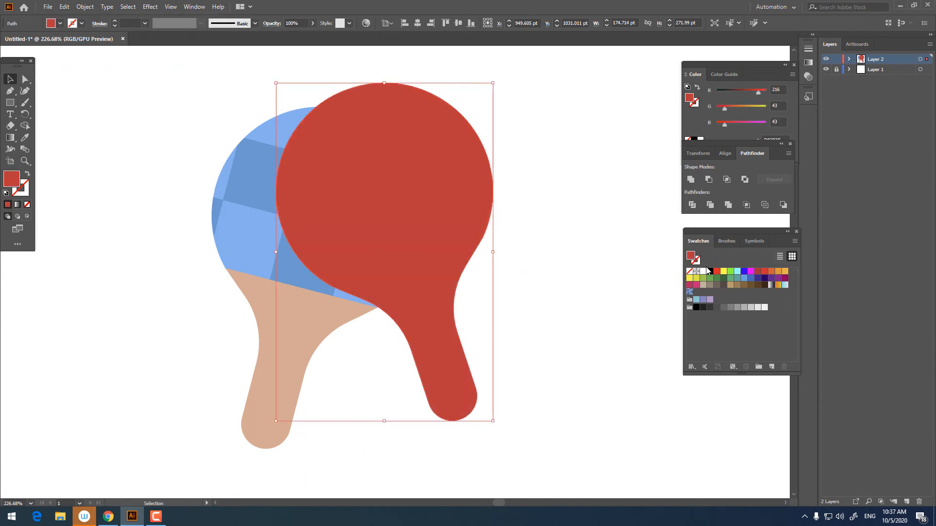
left_click(710, 273)
- Offset the black silhouette slightly down and to the left of the red paddle
right_click(439, 241)
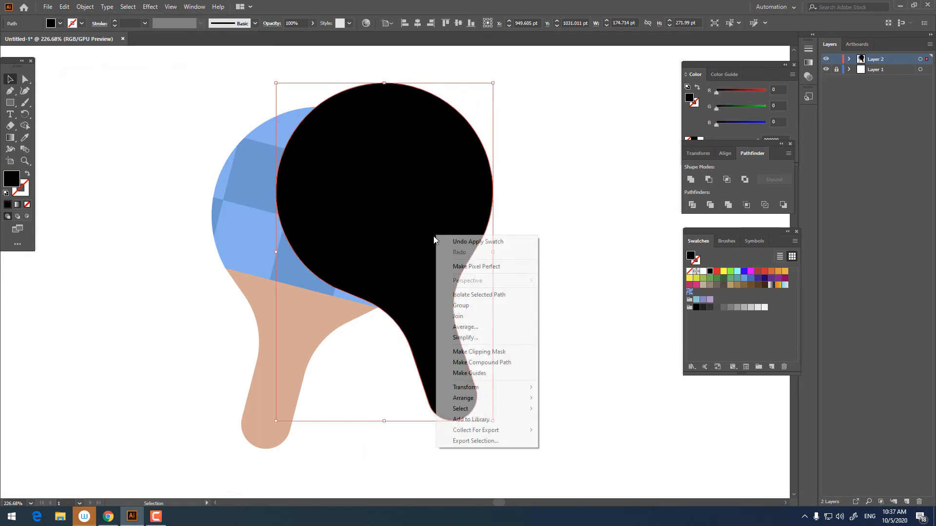
left_click(439, 202)
left_click_drag(439, 203, 424, 207)
- Arrange the black silhouette between the two paddles, behind the red one and in front of the blue one
right_click(424, 206)
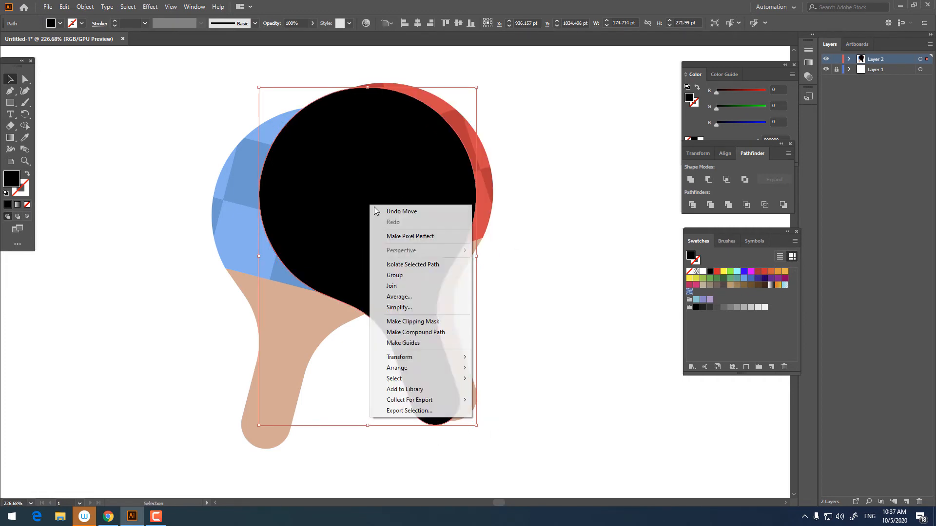
mouse_move(439, 368)
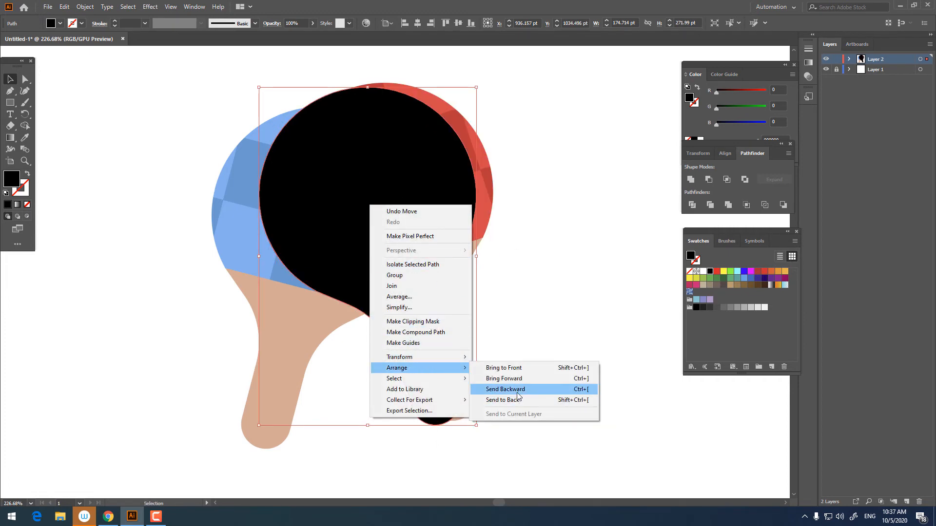
left_click(521, 400)
left_click(510, 379)
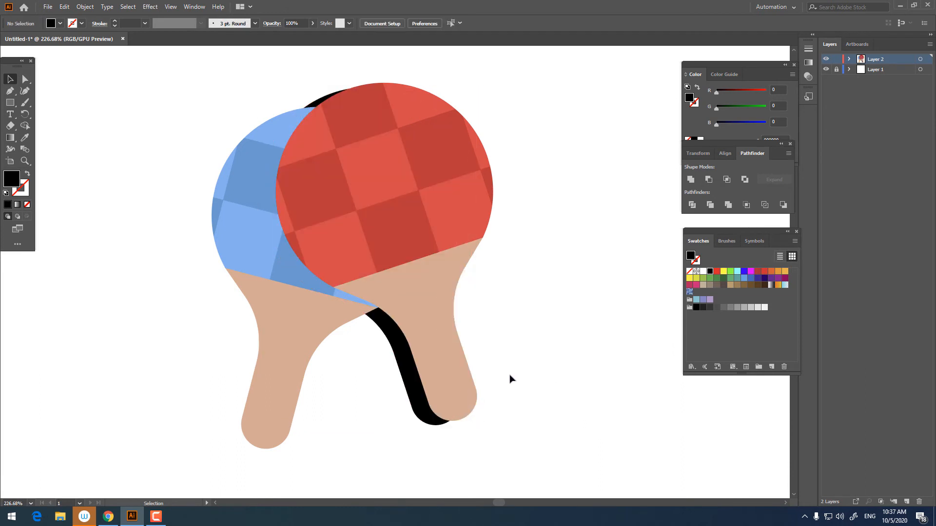
right_click(389, 344)
mouse_move(463, 288)
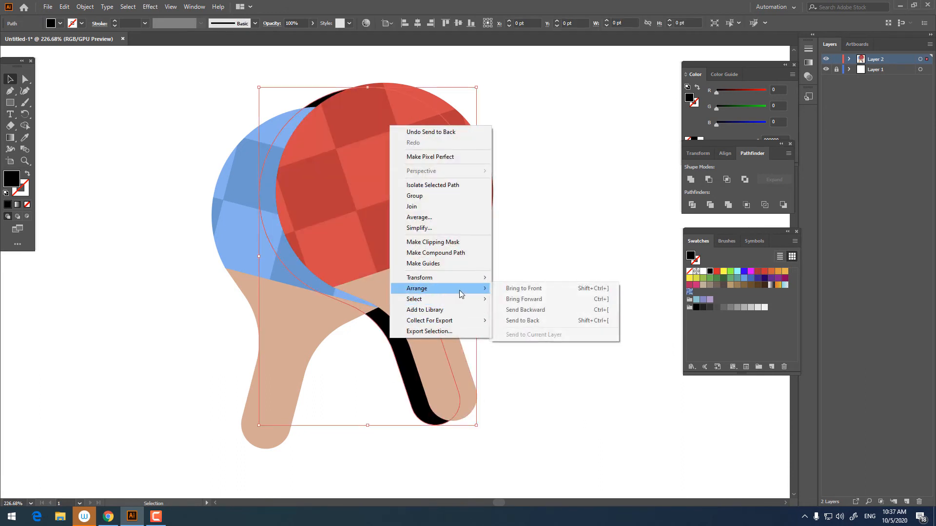
left_click(546, 303)
- Lower the black silhouette's opacity to 67%
key("z")
left_click_drag(582, 366, 487, 348)
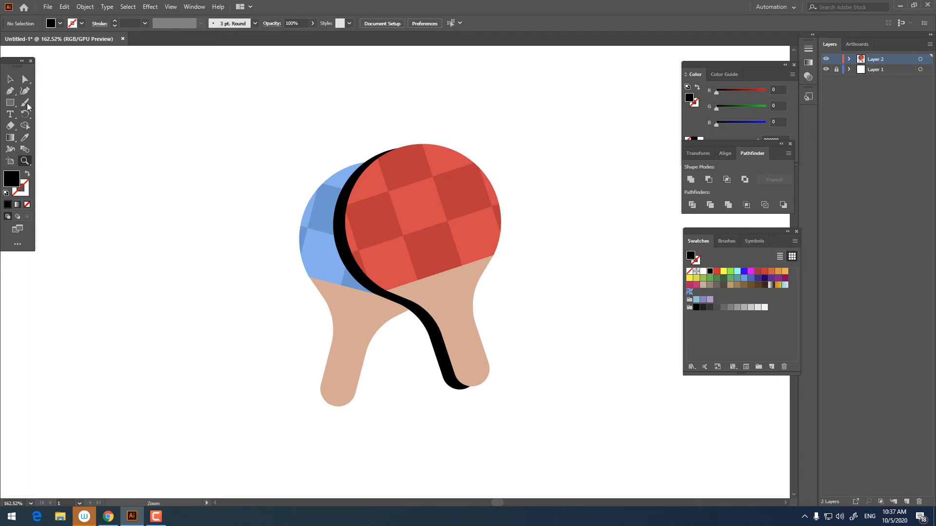
left_click(438, 331)
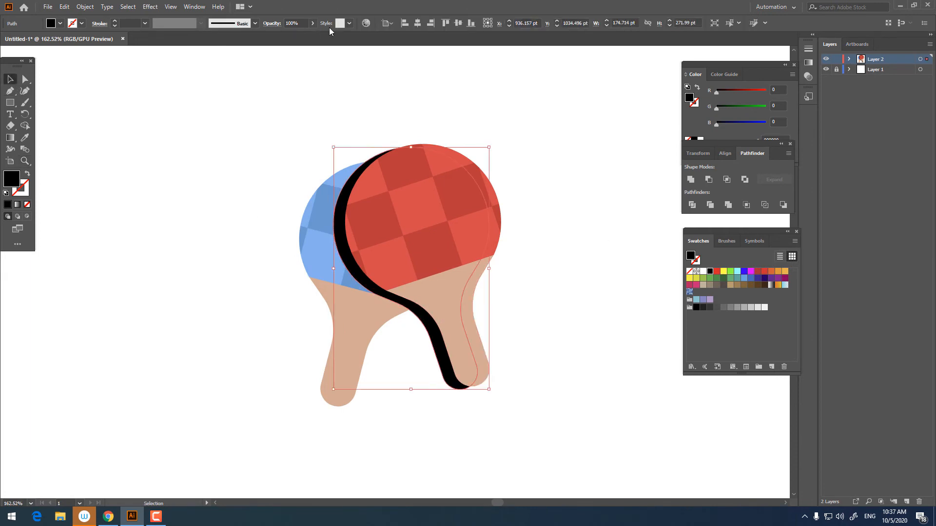
left_click_drag(301, 34, 298, 35)
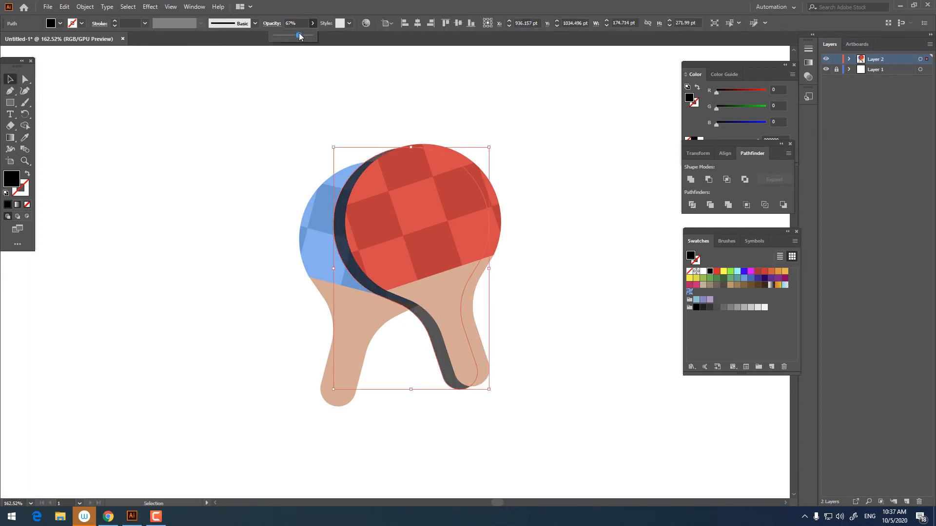
left_click(525, 302)
- Paste a copy of the blue paddle behind it and divide that copy together with the shadow silhouette using Pathfinder
left_click(347, 336)
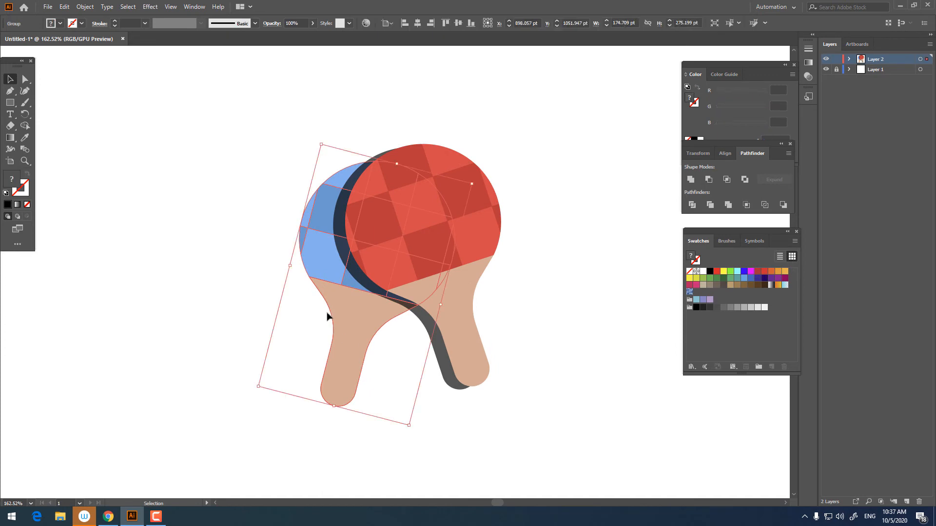
left_click(67, 7)
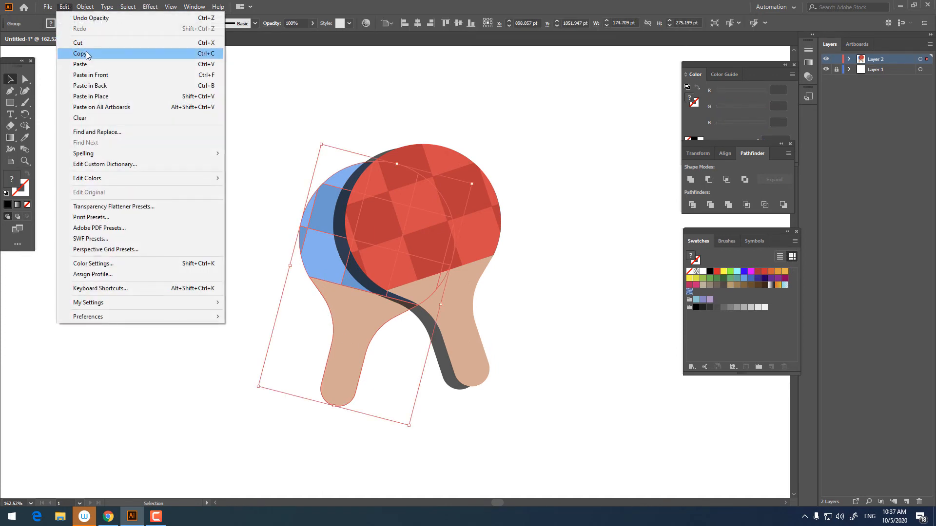
left_click(80, 53)
left_click(64, 7)
left_click(125, 85)
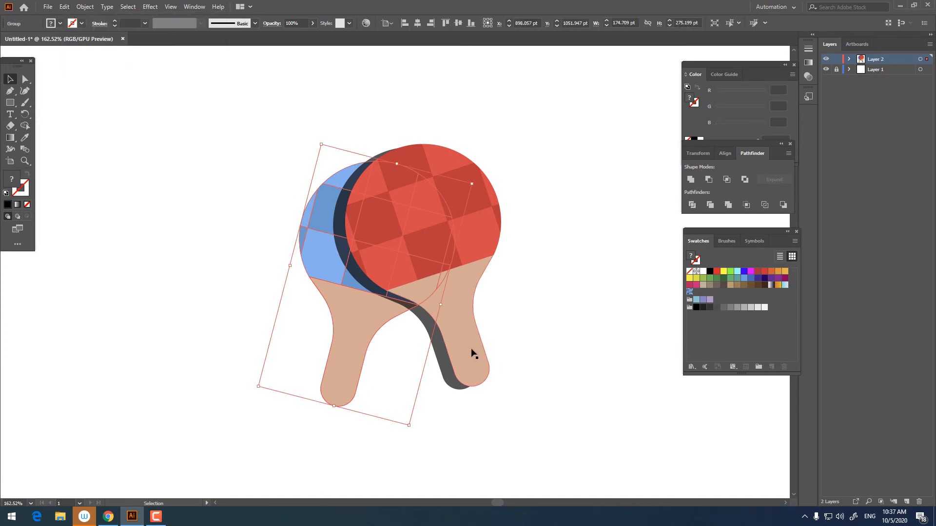
left_click(444, 374, "shift")
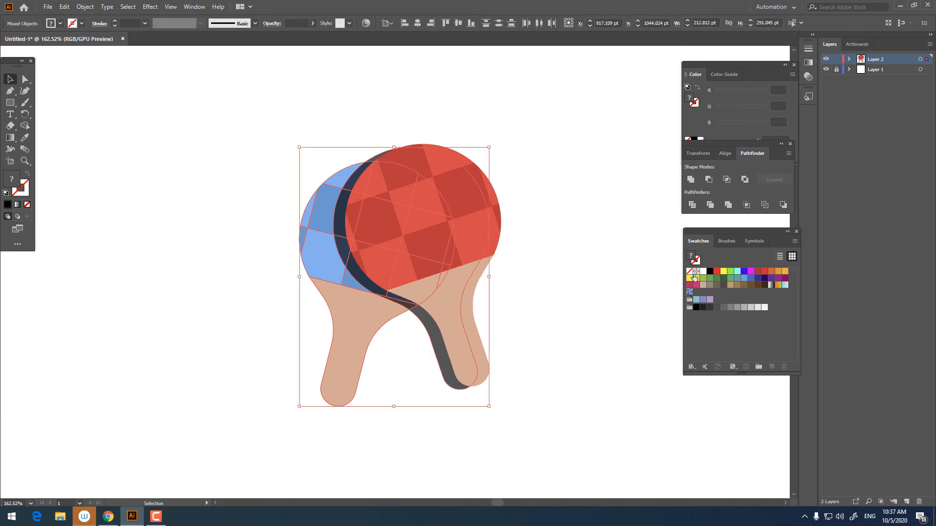
left_click(694, 205)
- Isolate the divided group and delete the shadow piece lying outside the blue paddle
double_click(387, 316)
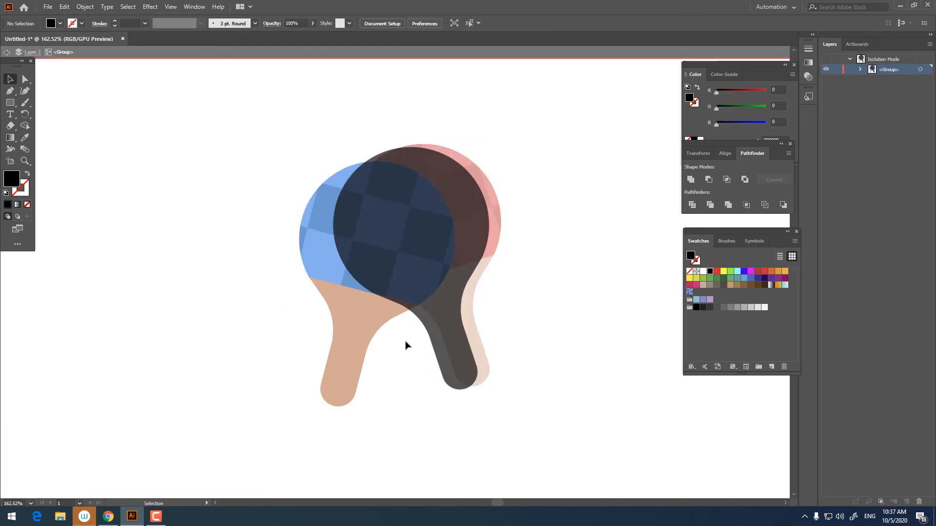
left_click(466, 373)
key("Delete")
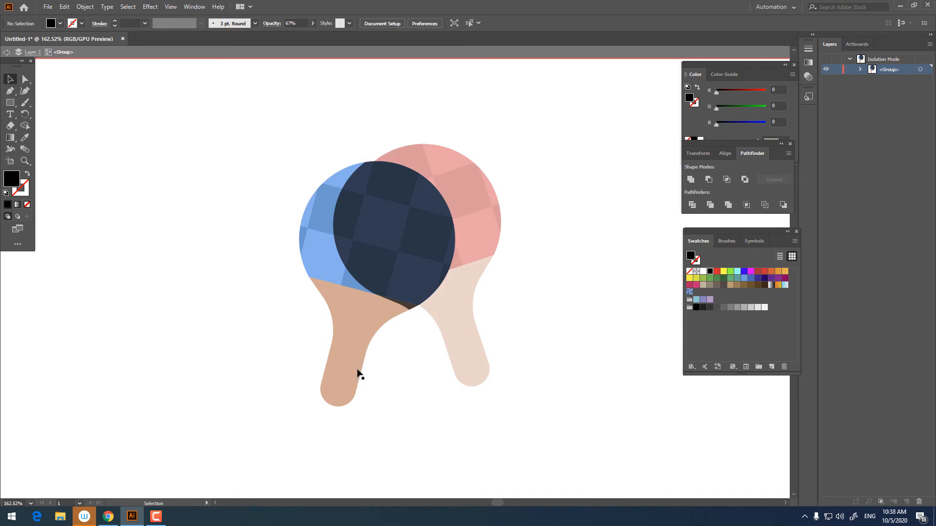
- Delete the divided handle and blue tile pieces outside the shadow, keeping only the part where shadow and paddle overlap
left_click(357, 373)
key("Delete")
left_click(326, 284)
key("Delete")
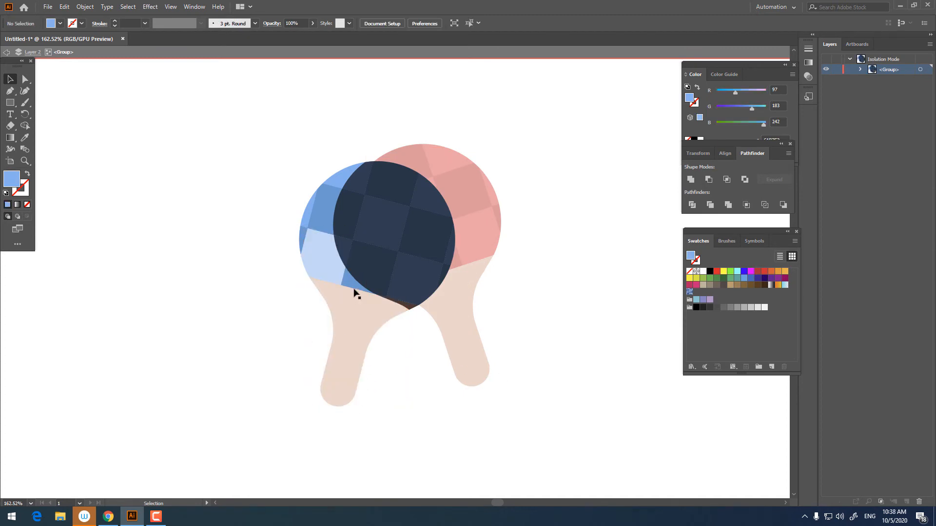
left_click(354, 292)
key("Delete")
left_click_drag(253, 168, 253, 169)
key("Delete")
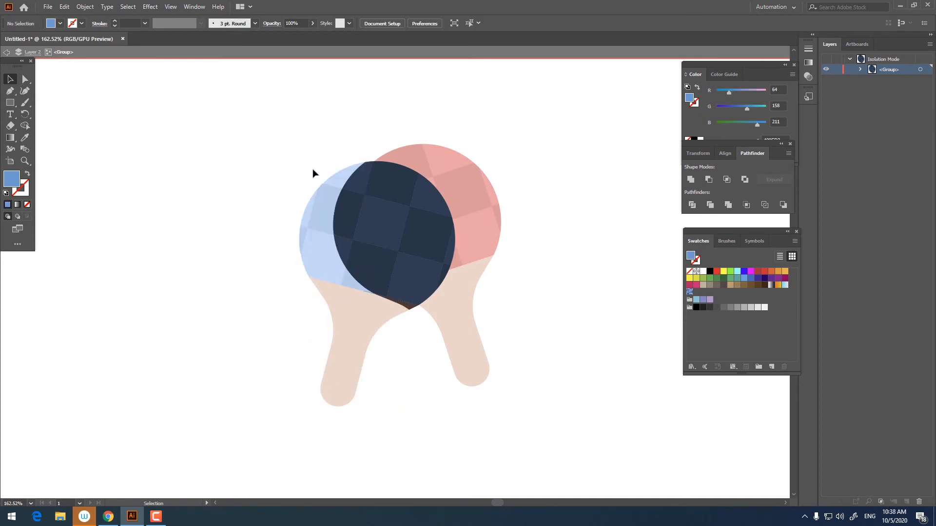
- Leave isolation mode, draw a circle about 62 pt wide on the red paddle's upper area and fill it with light grey (RGB 242)
double_click(421, 334)
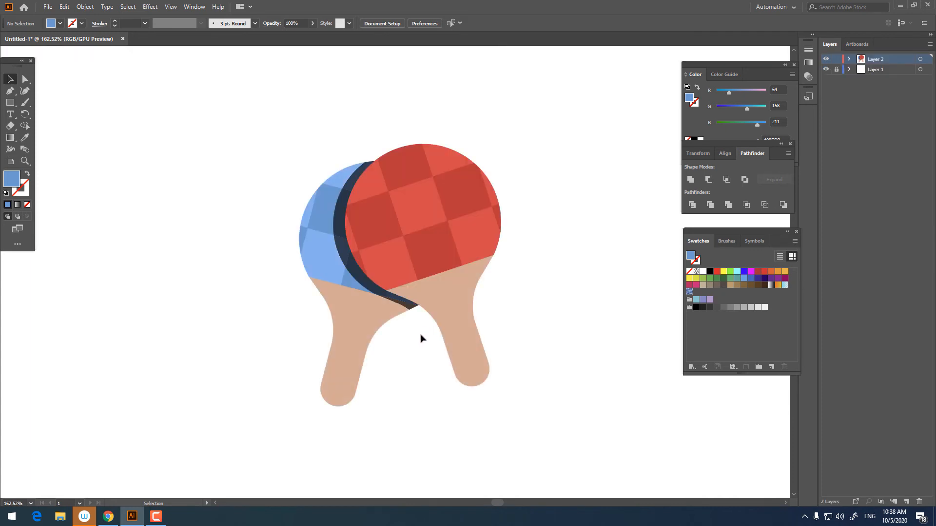
left_click_drag(410, 314, 318, 372)
left_click_drag(10, 108, 45, 114)
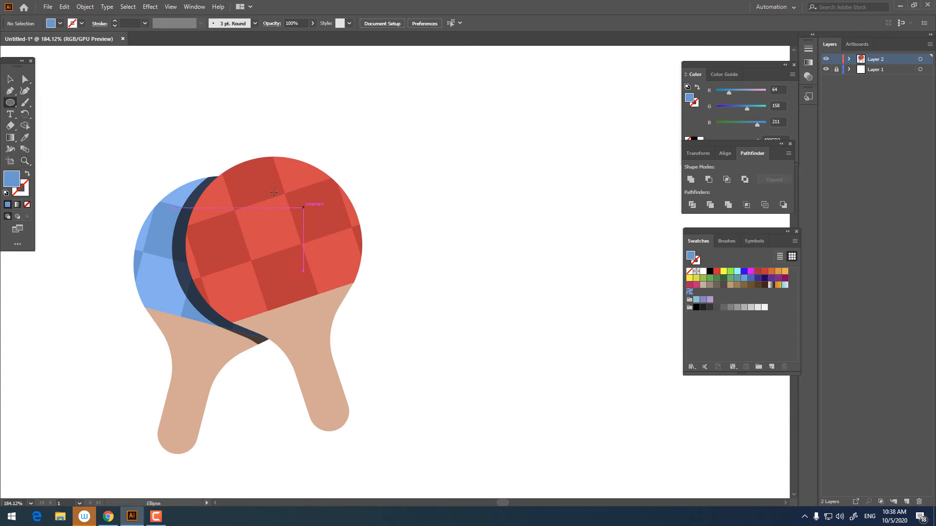
left_click_drag(268, 190, 488, 288)
left_click(764, 307)
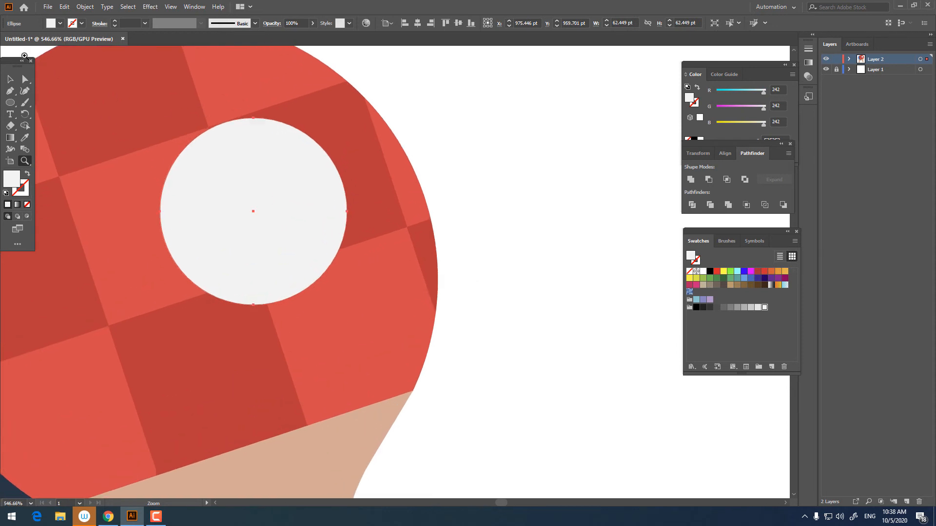
- Paste a copy of the light circle in front, shrink it around its centre to about 58 pt and fill it with grey (RGB 204)
left_click(11, 79)
left_click(65, 7)
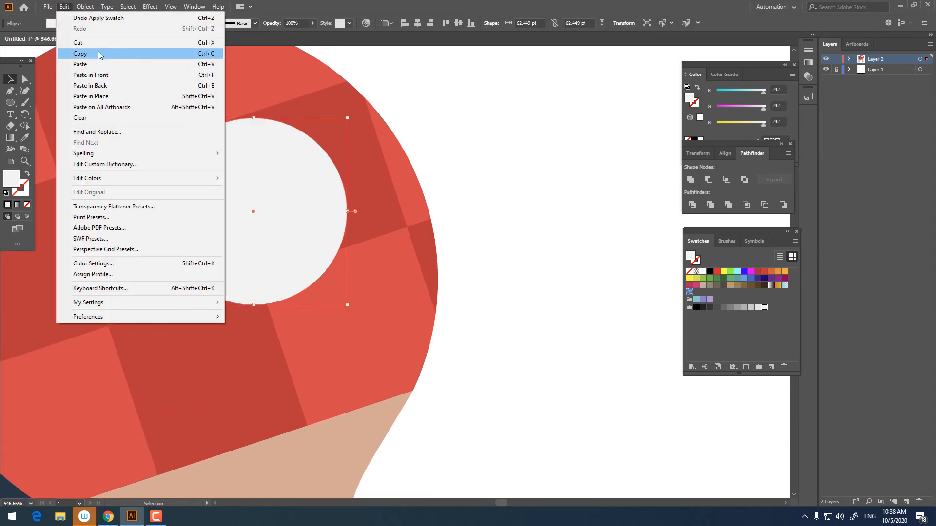
left_click(100, 53)
left_click(65, 7)
left_click(91, 75)
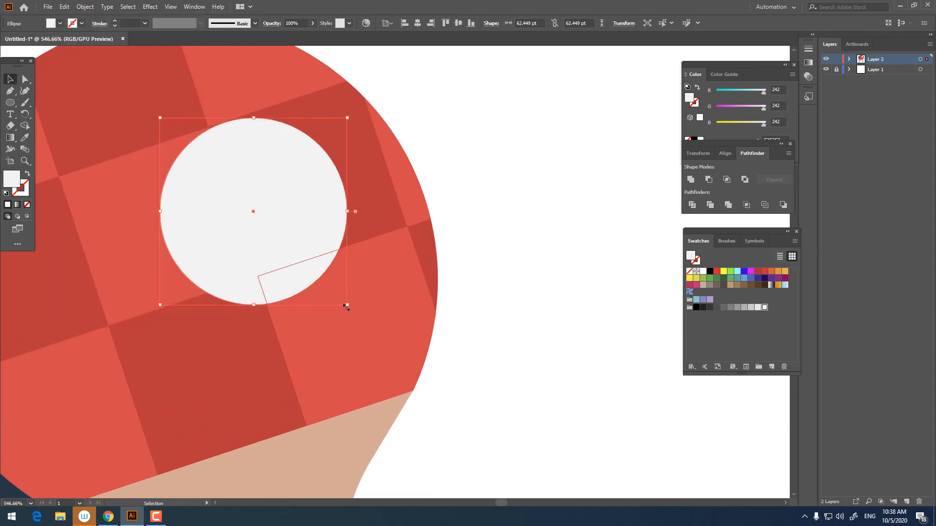
left_click_drag(347, 304, 338, 297)
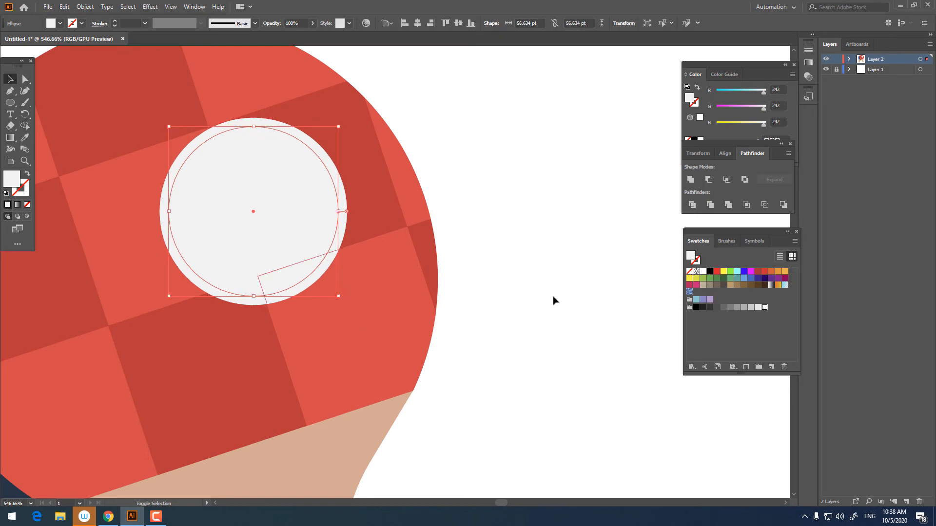
left_click(758, 307)
left_click(751, 307)
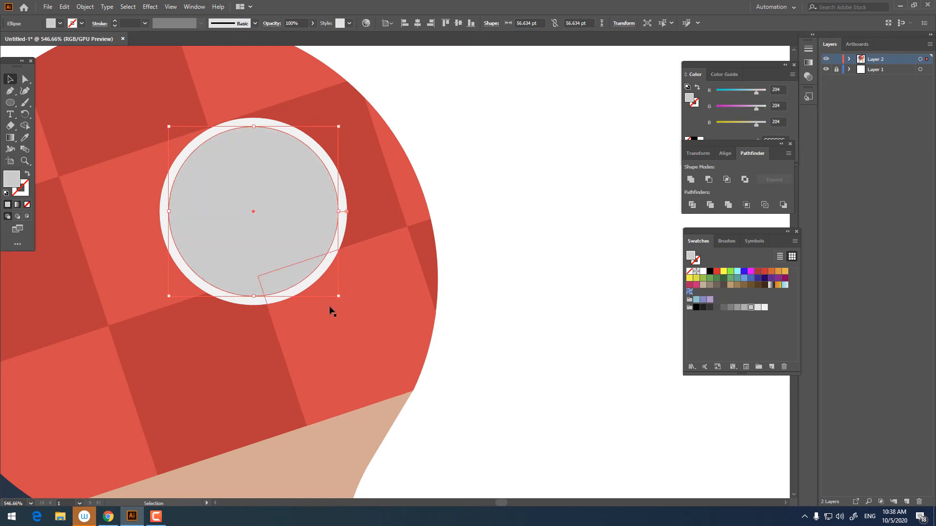
left_click(357, 234)
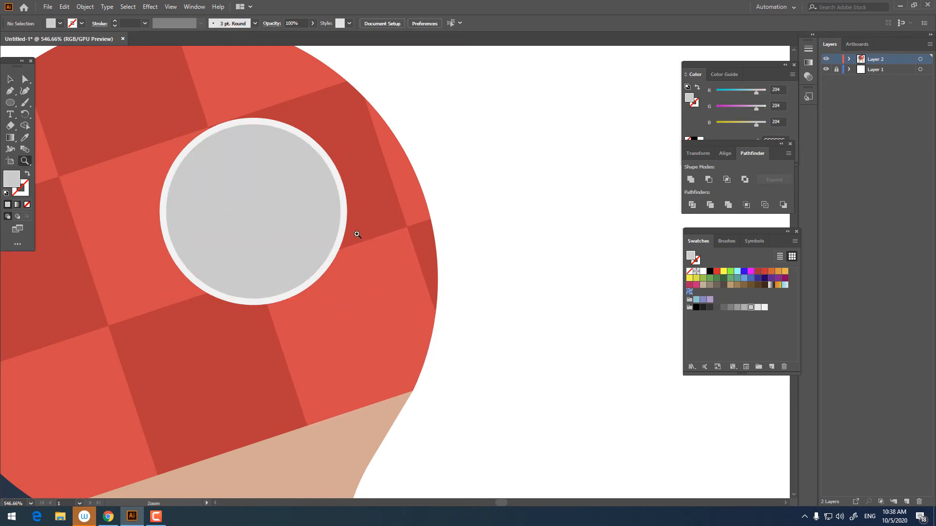
key("z")
mouse_move(357, 234)
left_mouse_down()
mouse_move(259, 229)
mouse_move(353, 228)
left_mouse_up()
left_click_drag(256, 213, 277, 266)
left_click_drag(268, 264, 278, 265)
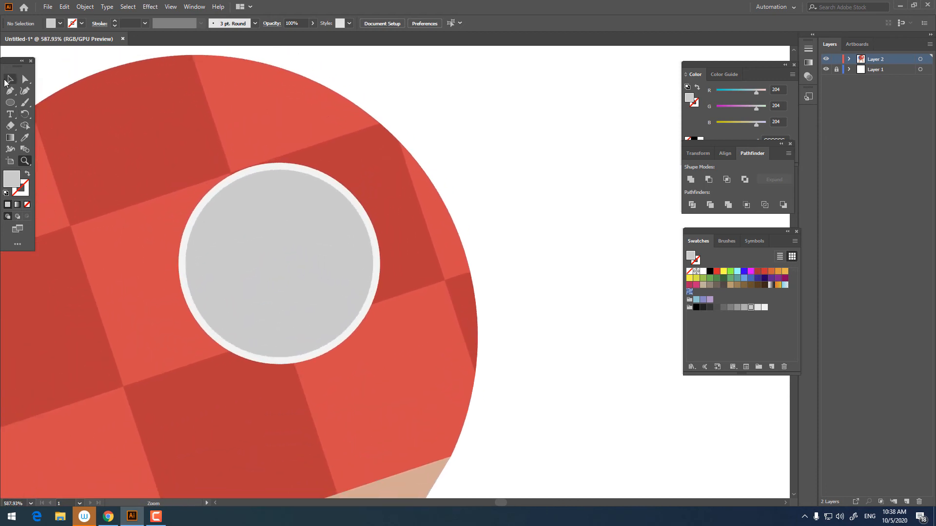
- Paste a copy of the grey inner circle in front, shift it slightly up and left, and fill it with darker grey (RGB 179)
left_click(11, 79)
left_click(281, 233)
left_click(65, 6)
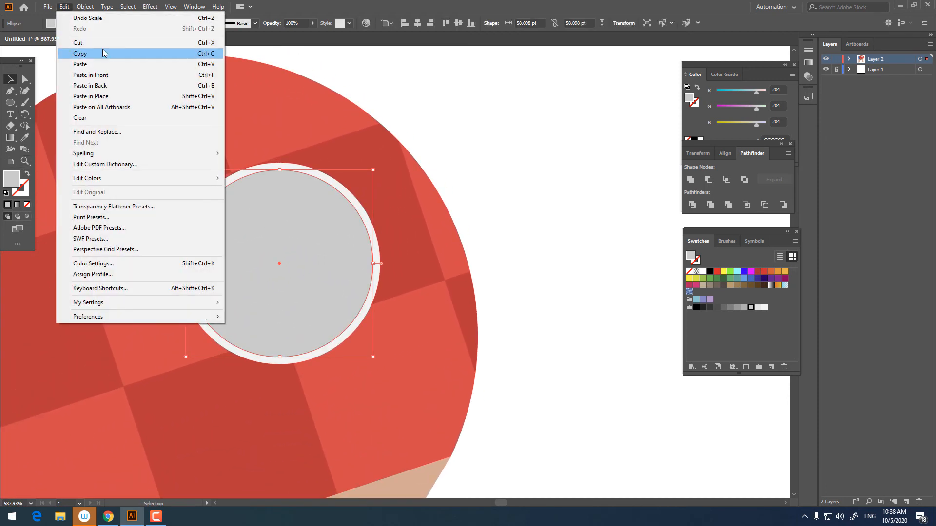
left_click(80, 54)
left_click(64, 6)
left_click(91, 75)
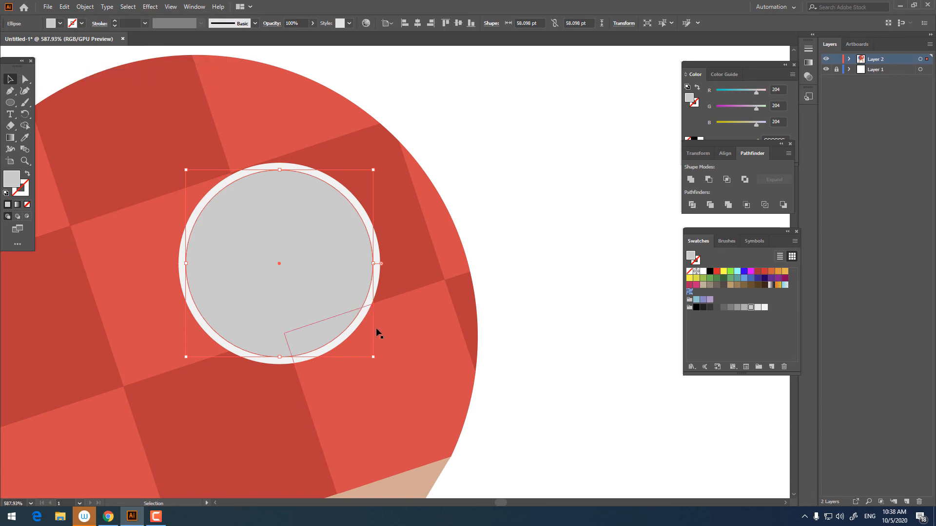
mouse_move(331, 293)
left_mouse_down()
mouse_move(371, 333)
mouse_move(309, 282)
mouse_move(329, 289)
left_mouse_up()
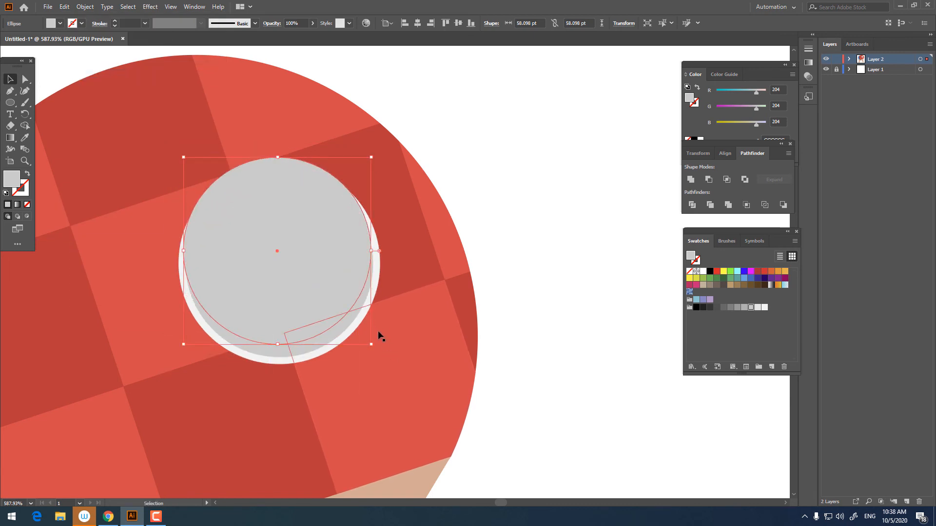
left_click_drag(322, 307, 304, 255)
key("ctrl+z")
left_click(744, 308)
left_click(445, 326)
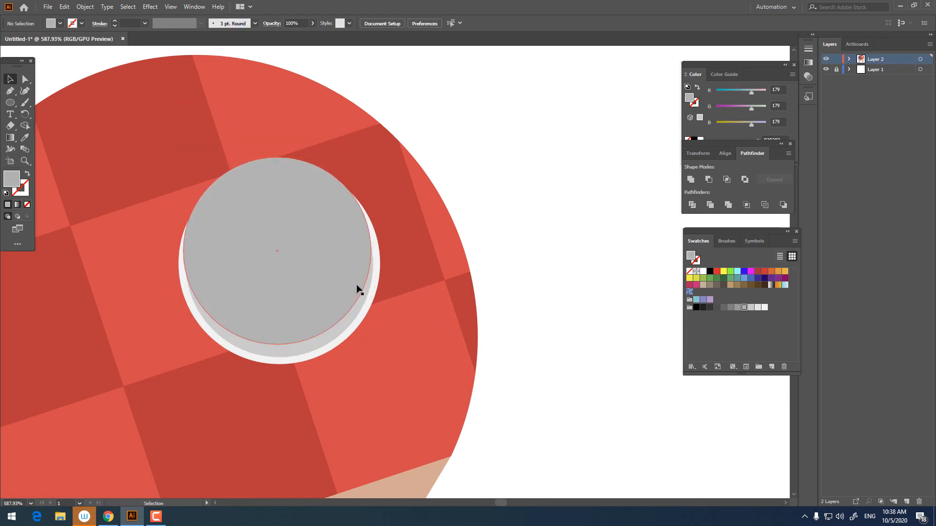
- Paste a copy of the darker grey circle in front, move it upward and enlarge it to about 65 pt
left_click(302, 251)
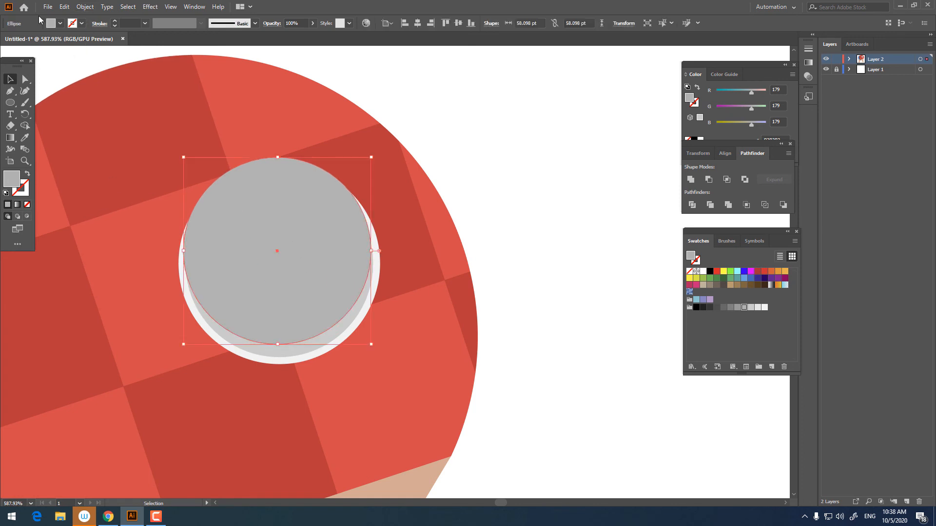
left_click(64, 6)
left_click(90, 55)
left_click(63, 7)
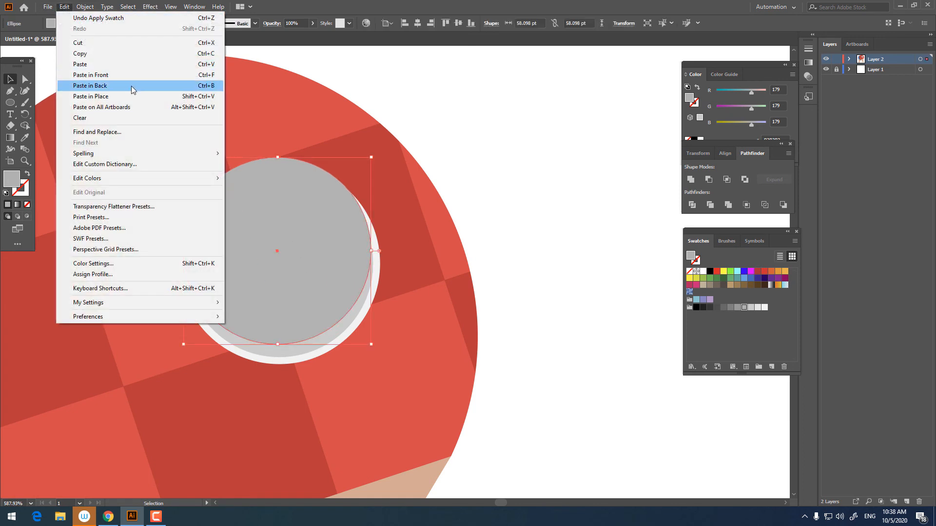
left_click(125, 78)
left_click_drag(329, 256, 323, 223)
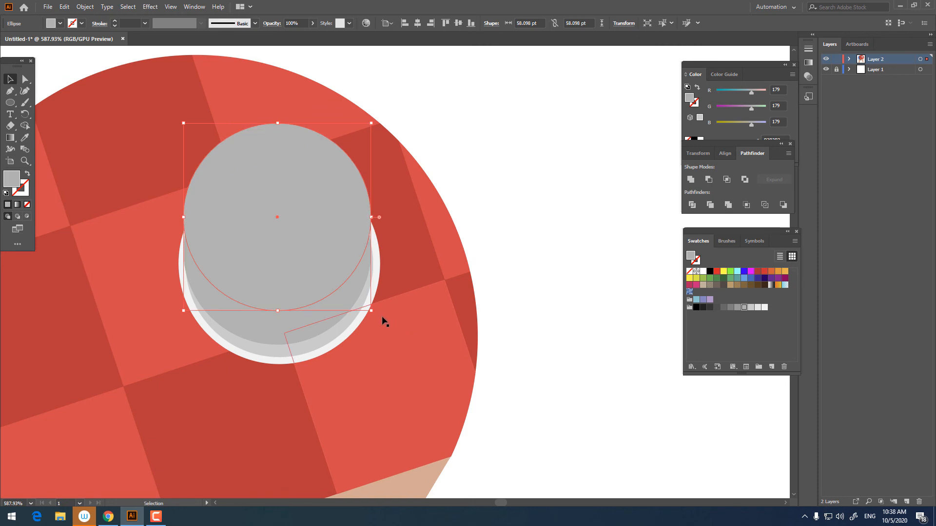
left_click_drag(374, 313, 347, 234)
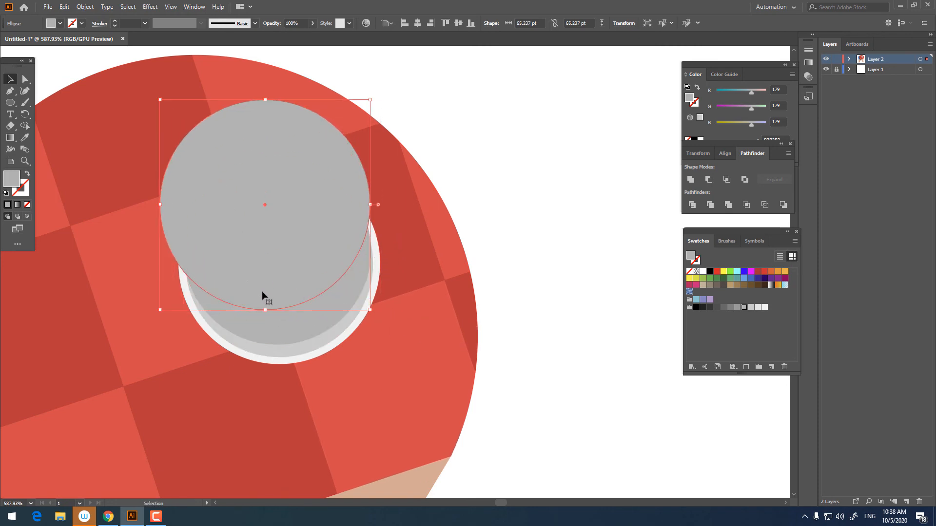
- Divide the two overlapping darker circles with Pathfinder, ungroup them and delete the overlap and upper pieces, keeping only the lower crescent
left_click(329, 327, "shift")
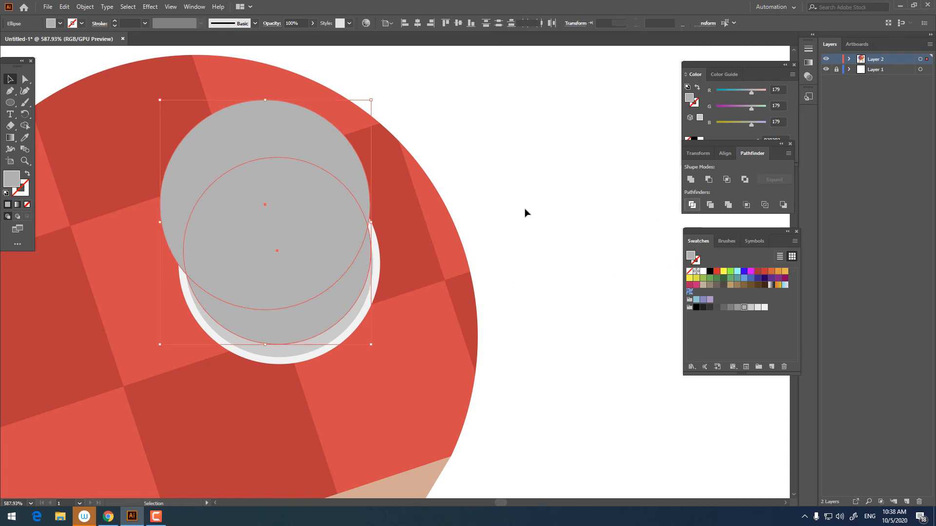
right_click(312, 236)
left_click(366, 322)
left_click(323, 215)
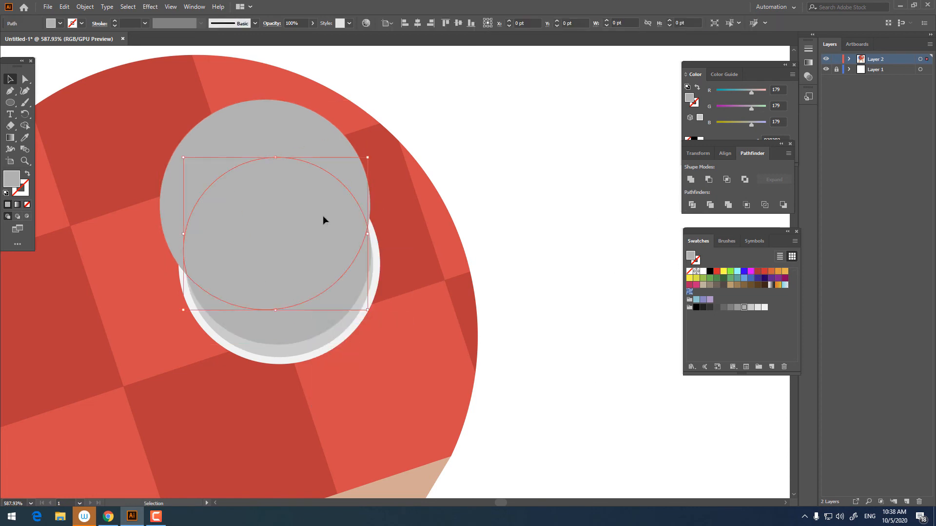
key("Delete")
left_click(334, 153)
key("Delete")
- Shrink the crescent around its centre to about 51 pt wide so it sits inside the grey circle
left_click(347, 280)
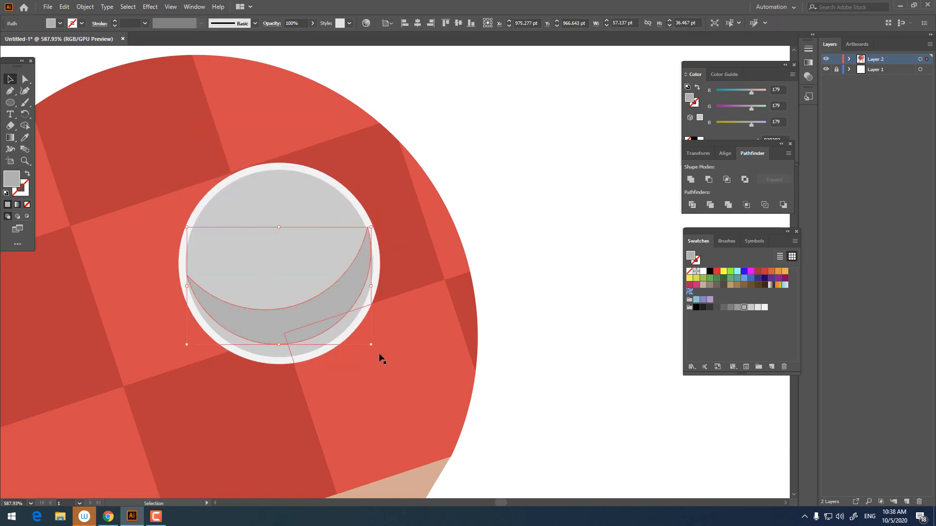
left_click_drag(371, 346, 365, 340)
left_click(589, 405)
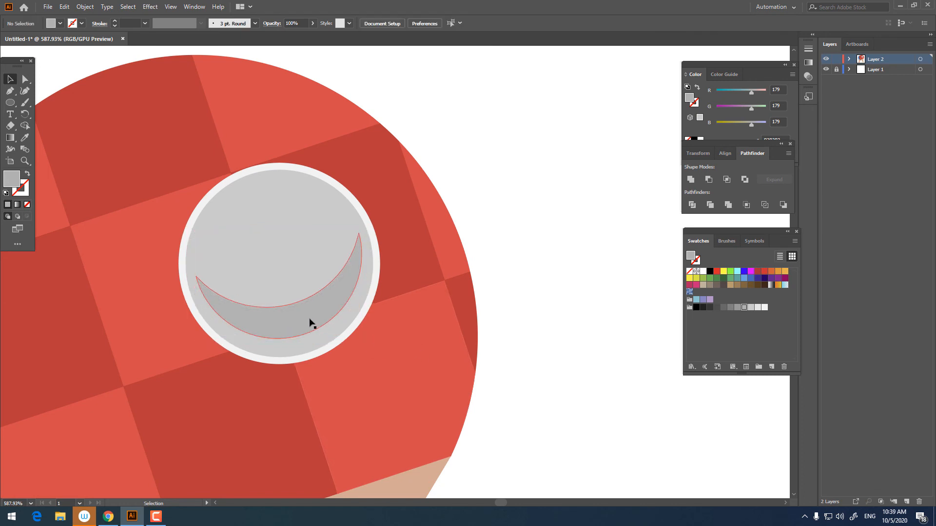
left_click_drag(312, 323, 313, 324)
- Draw a circle about 26 pt wide in the ball's upper part and fill it with light grey (RGB 242)
key("z")
left_click_drag(278, 286, 316, 330)
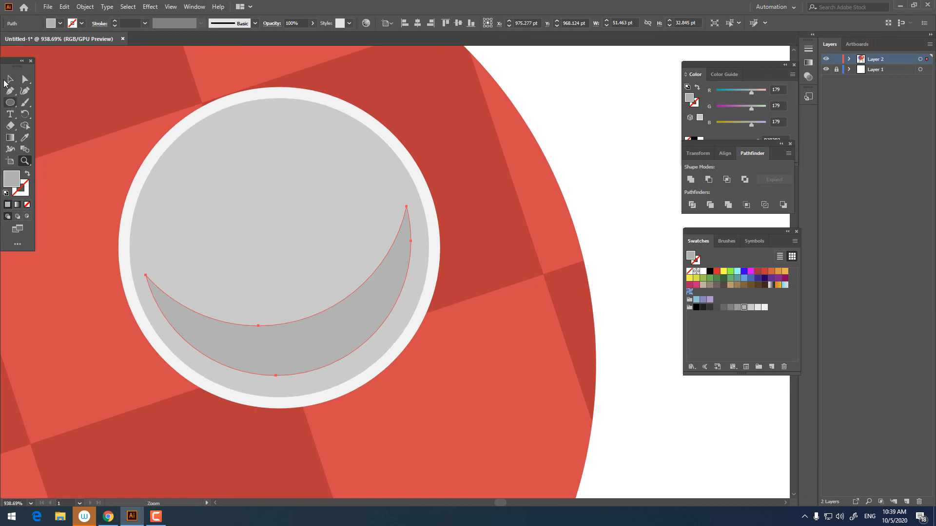
left_click(10, 80)
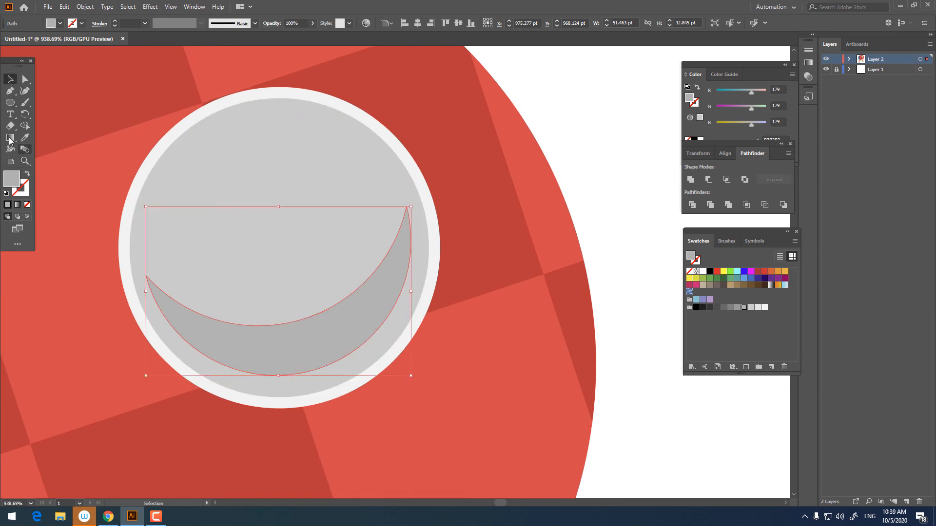
left_click(10, 103)
left_click_drag(211, 121, 347, 207)
left_click(764, 307)
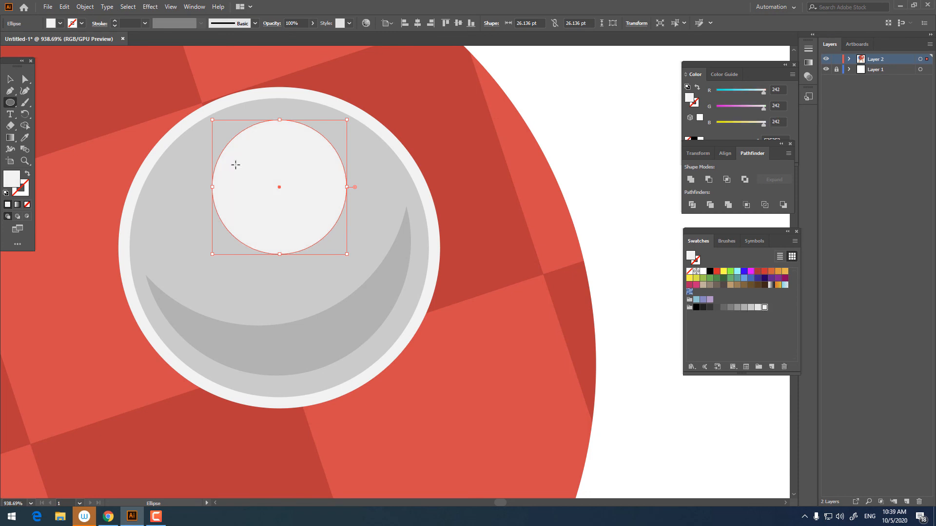
- Paste a copy of the highlight circle in front, shrink it to about 12 pt, move it slightly up and fill it with white
key("v")
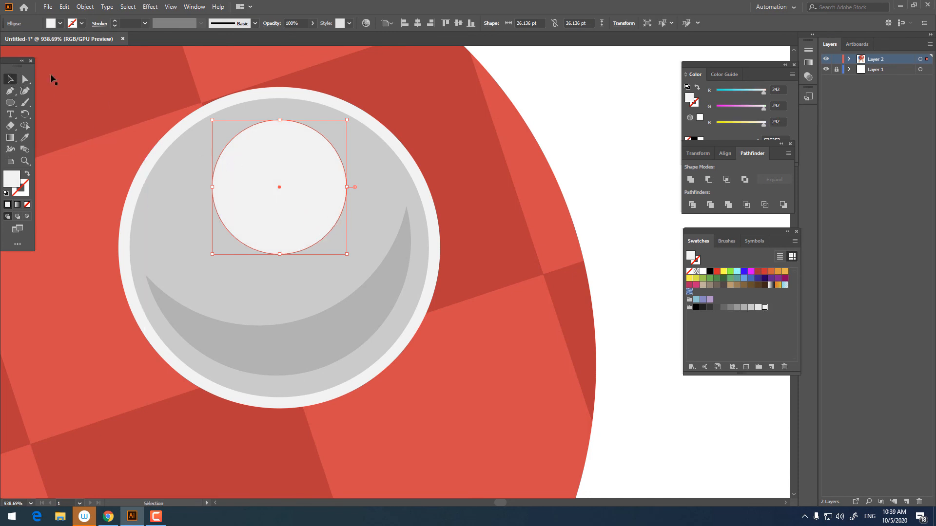
left_click(64, 7)
left_click(64, 6)
left_click(64, 7)
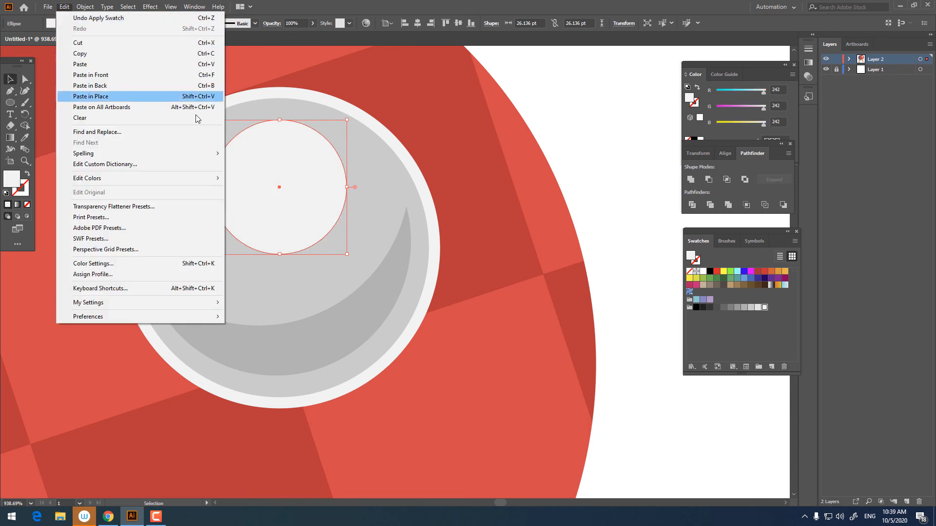
left_click(122, 75)
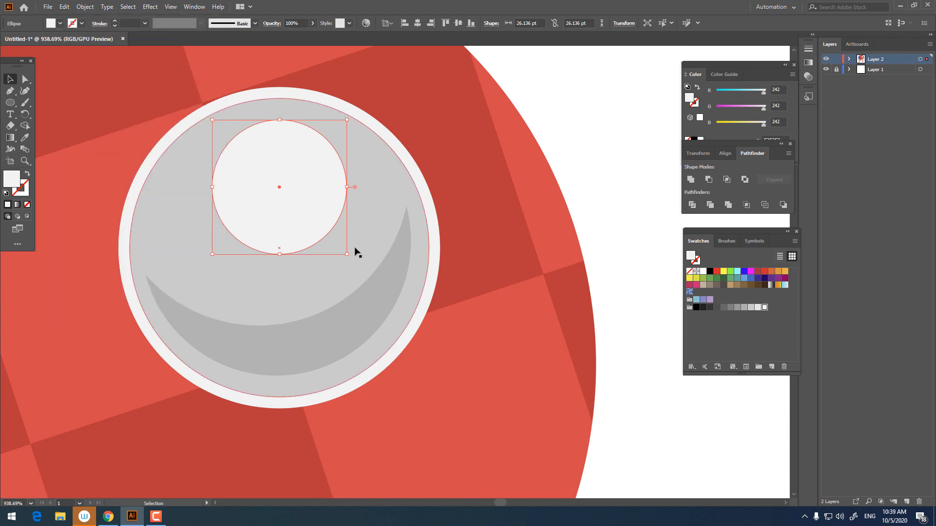
left_click_drag(348, 255, 310, 230)
left_click_drag(290, 190, 289, 166)
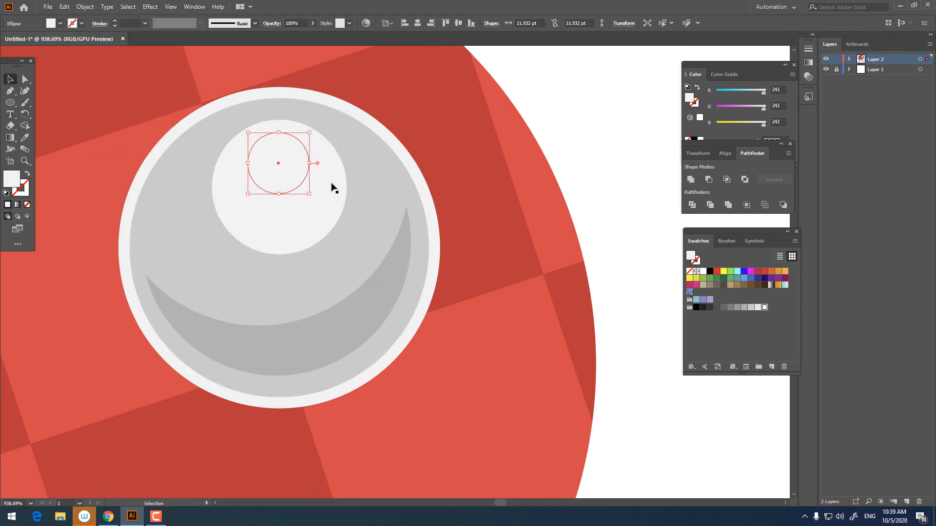
left_click(702, 271)
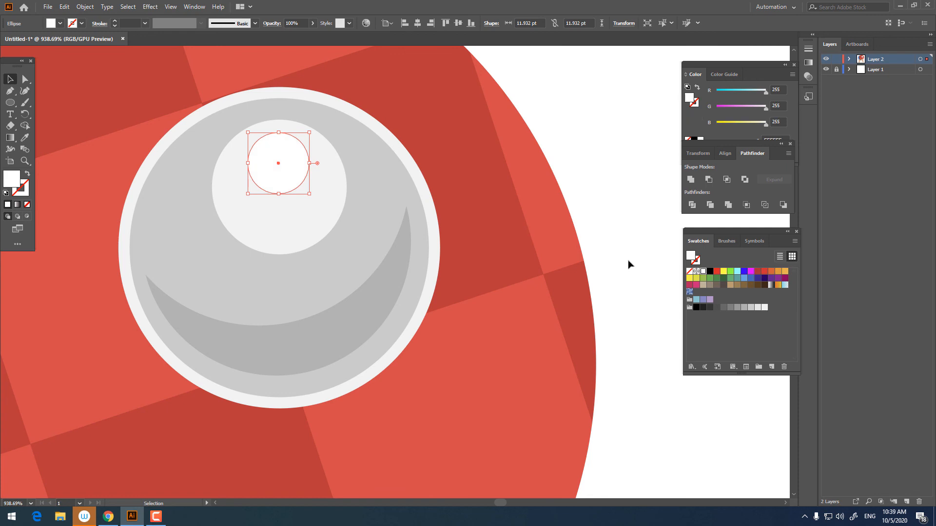
left_click(487, 198)
- Draw a circle about 68 pt wide overlapping the ball's lower left and apply the paddle shadow's appearance to it with the Eyedropper
scroll(487, 198, "down", 10)
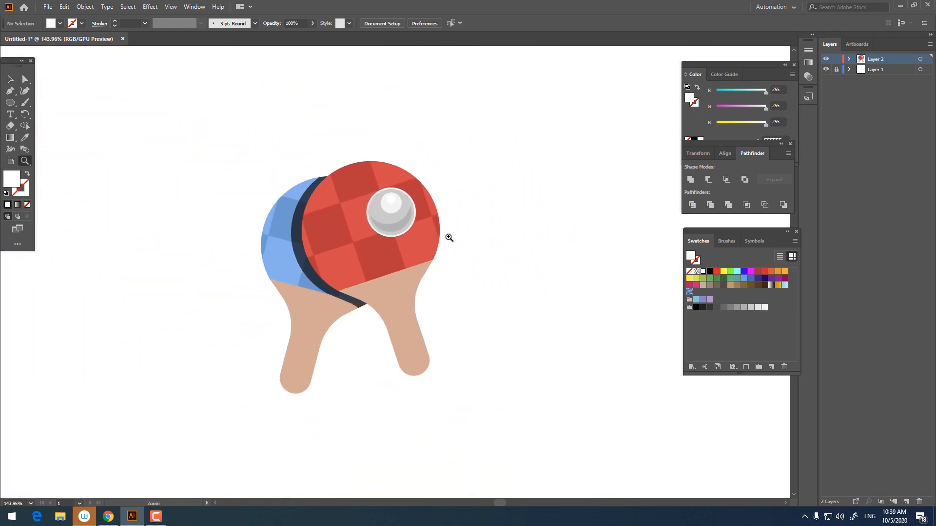
scroll(449, 236, "up", 3)
scroll(406, 242, "up", 2)
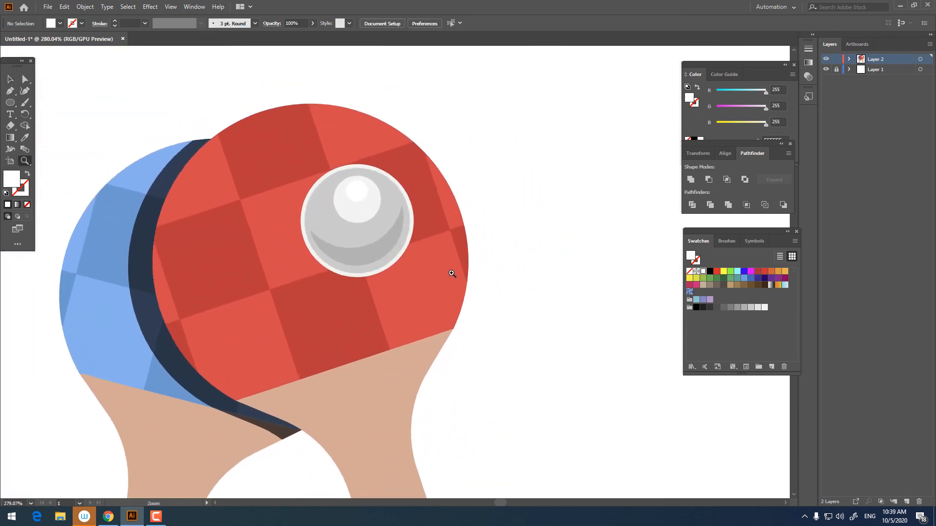
left_click_drag(326, 227, 389, 316)
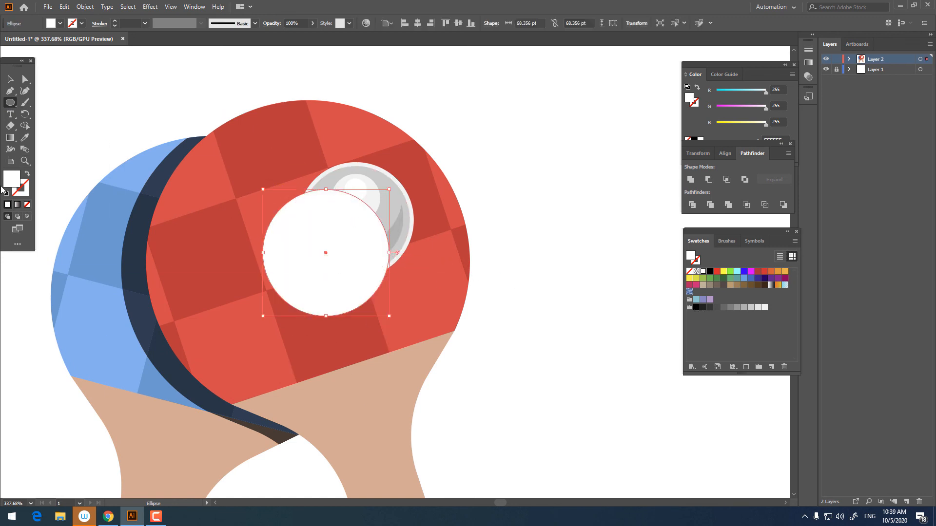
left_click(25, 142)
left_click(130, 265)
key("z")
left_click_drag(223, 251, 248, 265)
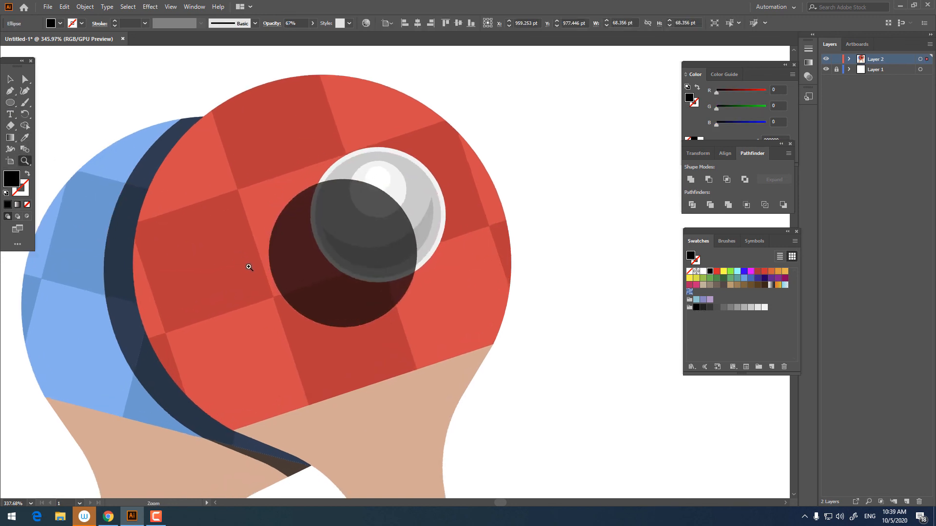
left_click(8, 80)
right_click(350, 229)
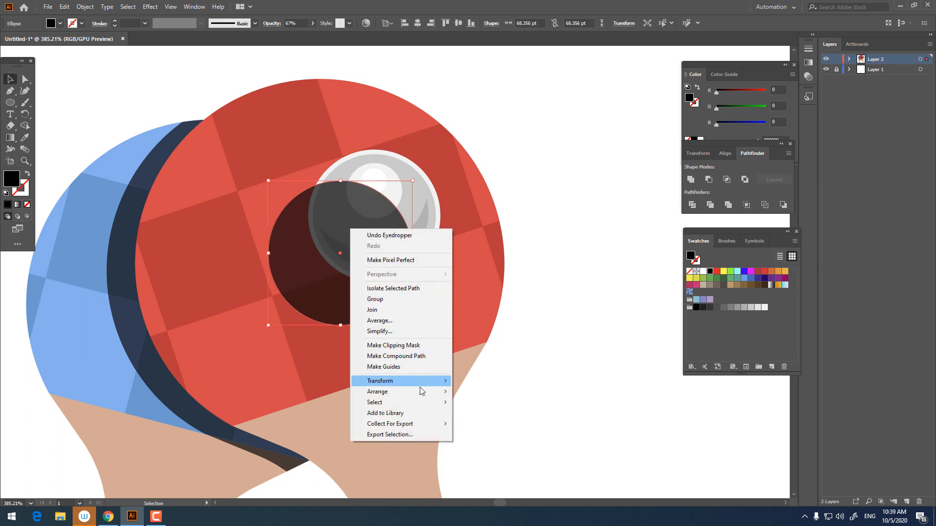
mouse_move(405, 392)
left_click(560, 324)
- Group all of the ball's shapes, leaving the paddles and the dark shadow circle out of the group
left_click_drag(543, 258, 351, 200)
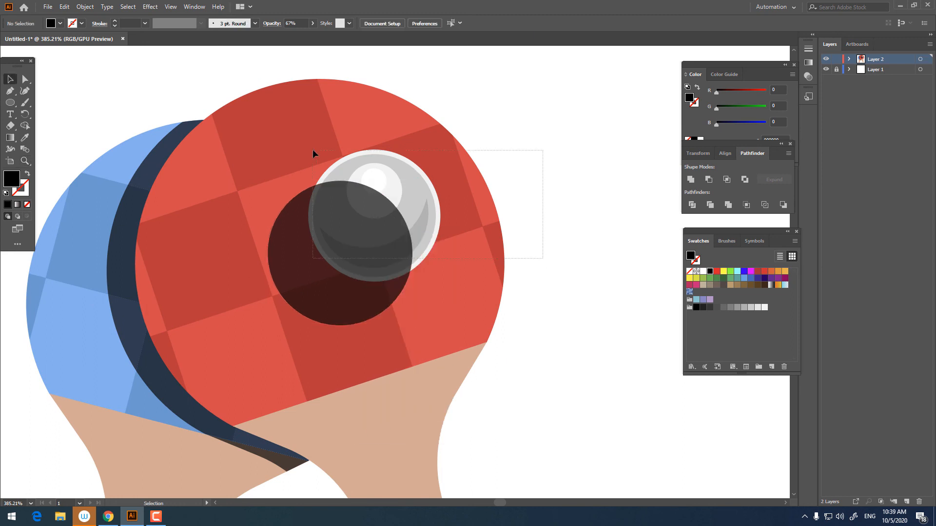
left_click_drag(314, 150, 314, 151)
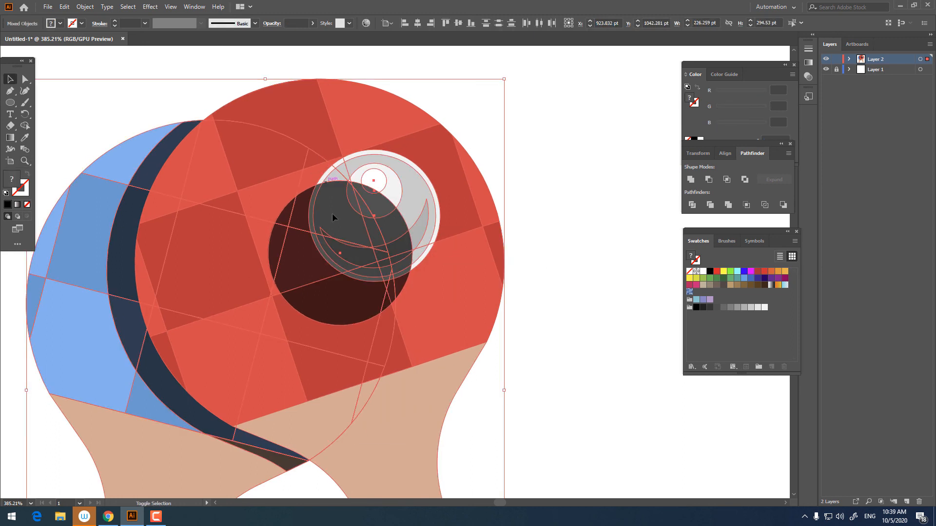
left_click(487, 331, "shift")
left_click(115, 195, "shift")
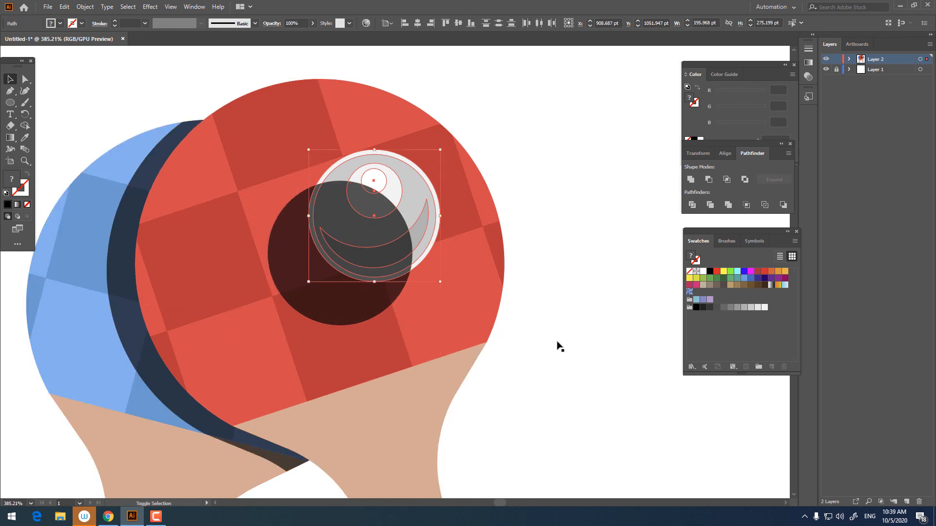
right_click(411, 209)
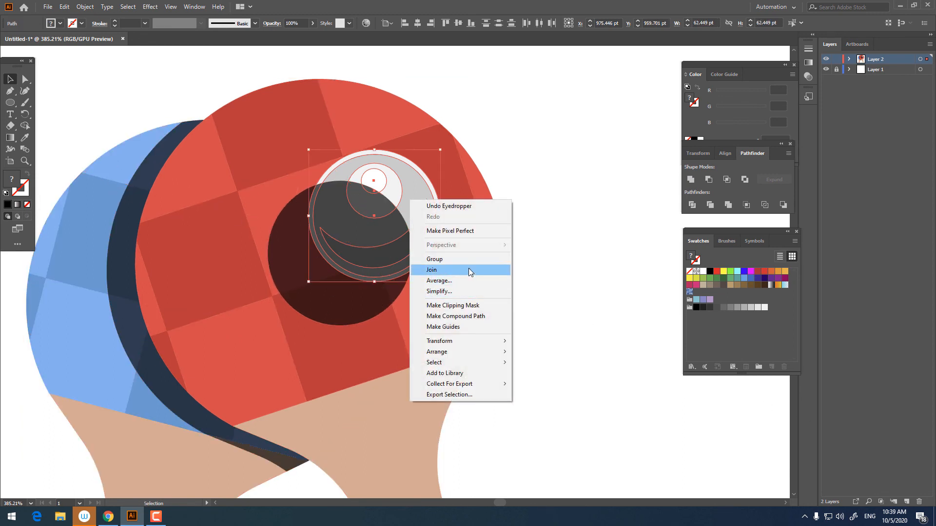
left_click(469, 269)
- Send the dark shadow circle backward so it lies behind the grouped ball but in front of the red paddle
right_click(366, 305)
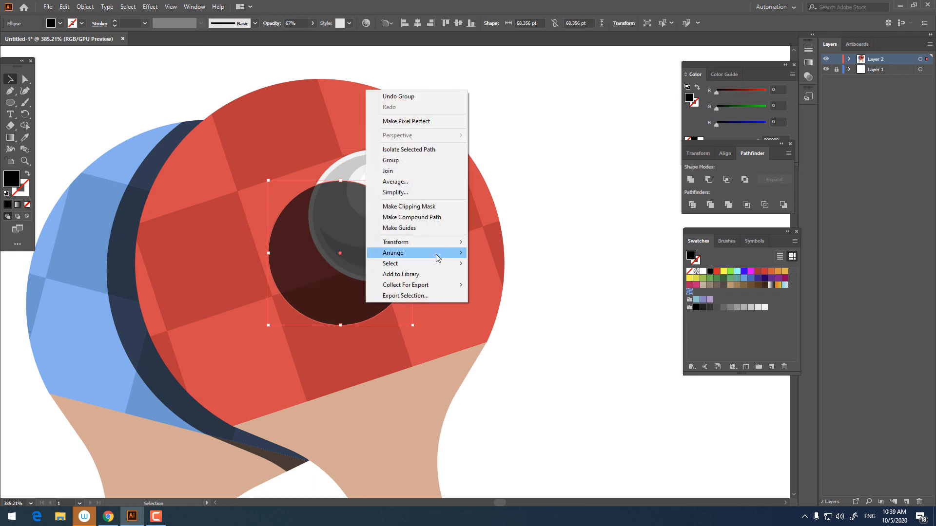
mouse_move(445, 249)
left_click(532, 276)
left_click(616, 358)
- Examine the whole illustration, checking how the ball and its shadow sit on the crossed paddles
key("z")
left_click_drag(435, 252, 201, 313)
left_click(10, 81)
left_click(282, 302)
left_click(592, 413)
key("z")
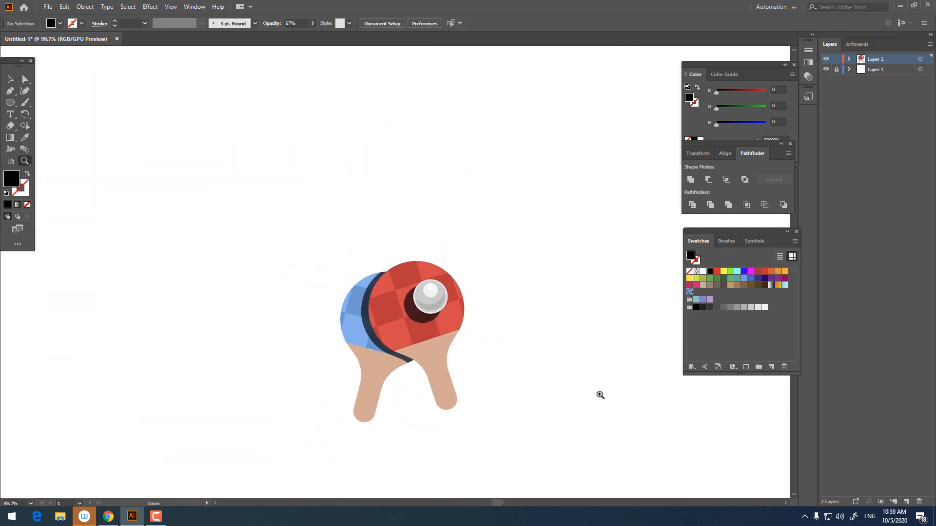
scroll(507, 386, "up", 2)
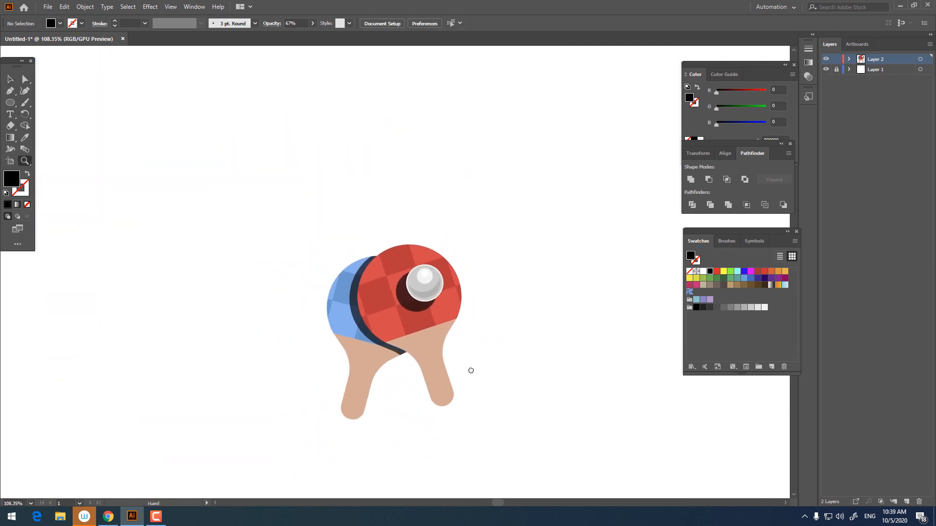
left_click_drag(470, 370, 443, 346)
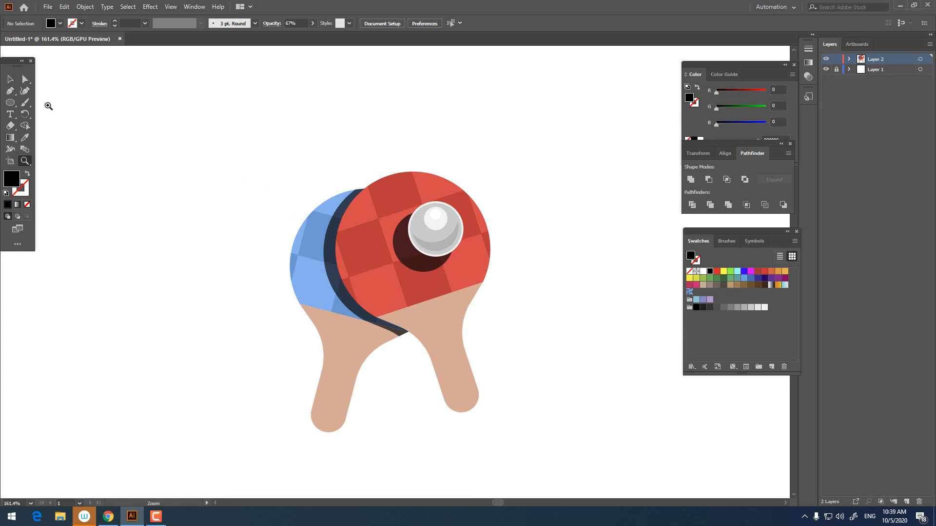
- Group the entire artwork, including both paddles, the ball and their shadows
left_click(10, 79)
left_click_drag(549, 459, 200, 180)
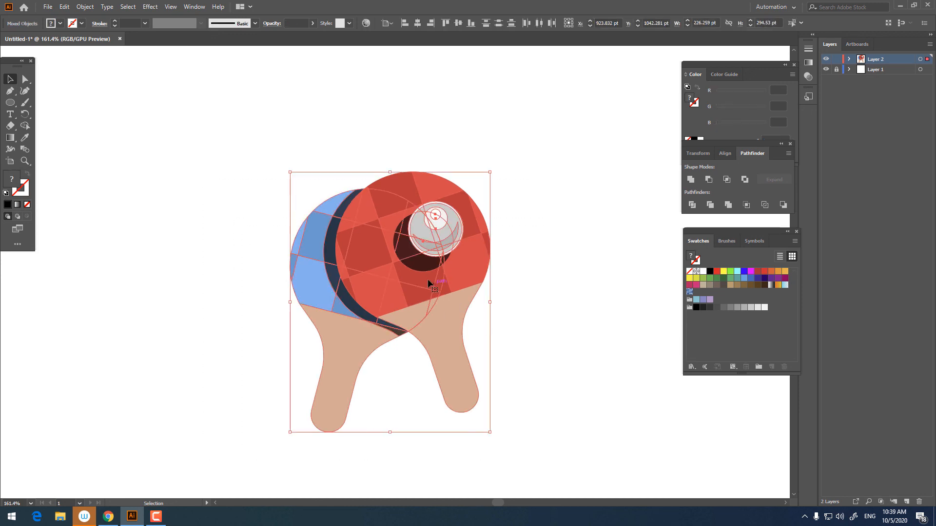
right_click(428, 279)
left_click(487, 355)
- Center the grouped artwork horizontally and vertically on the artboard and deselect it
left_click(418, 23)
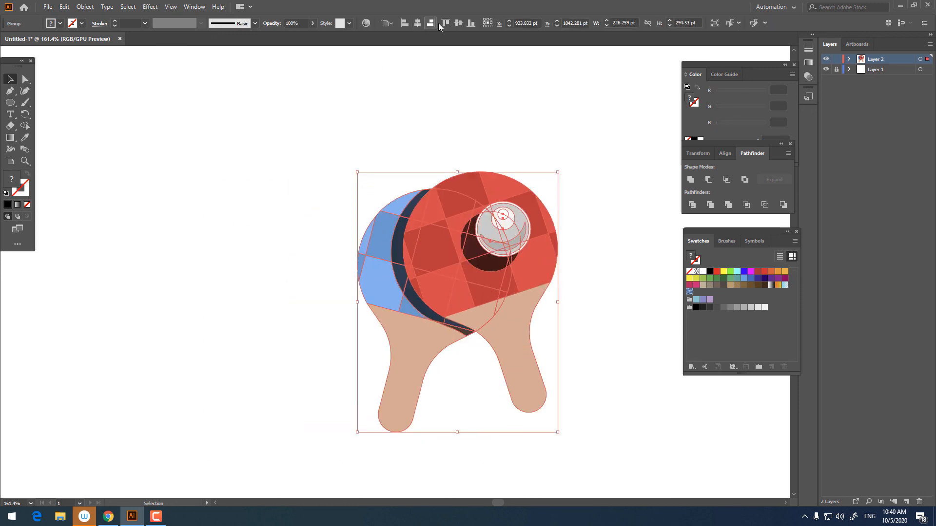
left_click(458, 24)
left_click(619, 294)
left_click_drag(615, 297, 598, 335)
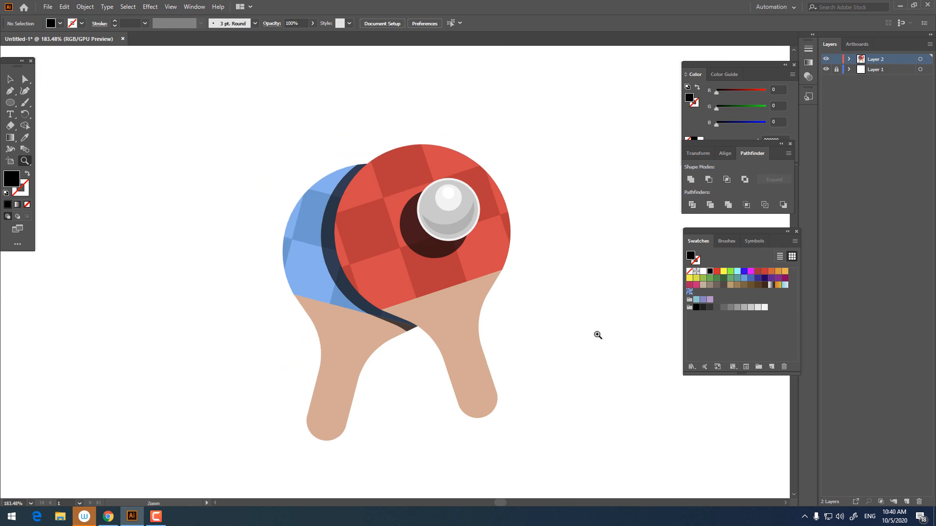